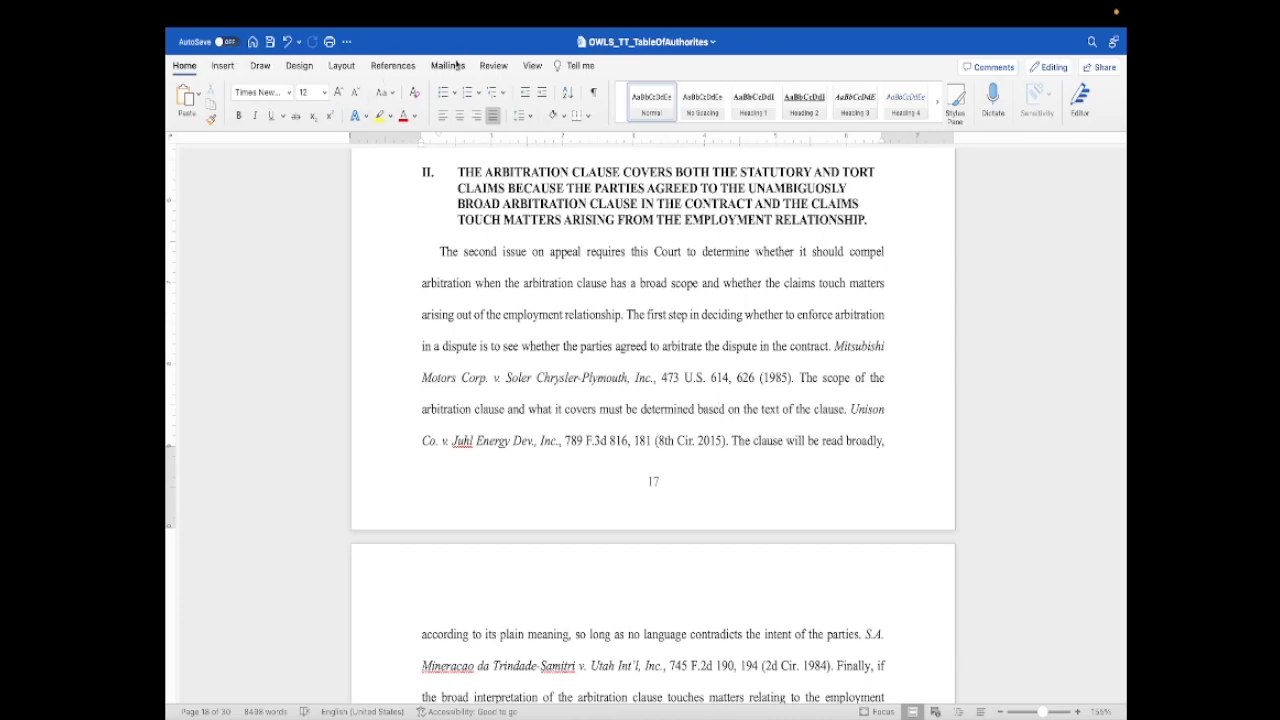
- Start marking the Mitsubishi Motors Corp. v. Soler Chrysler-Plymouth citation, removing pin cite 626 and choosing the Supreme Court Cases category
{"action": "left_click", "coordinate": [394, 66]}
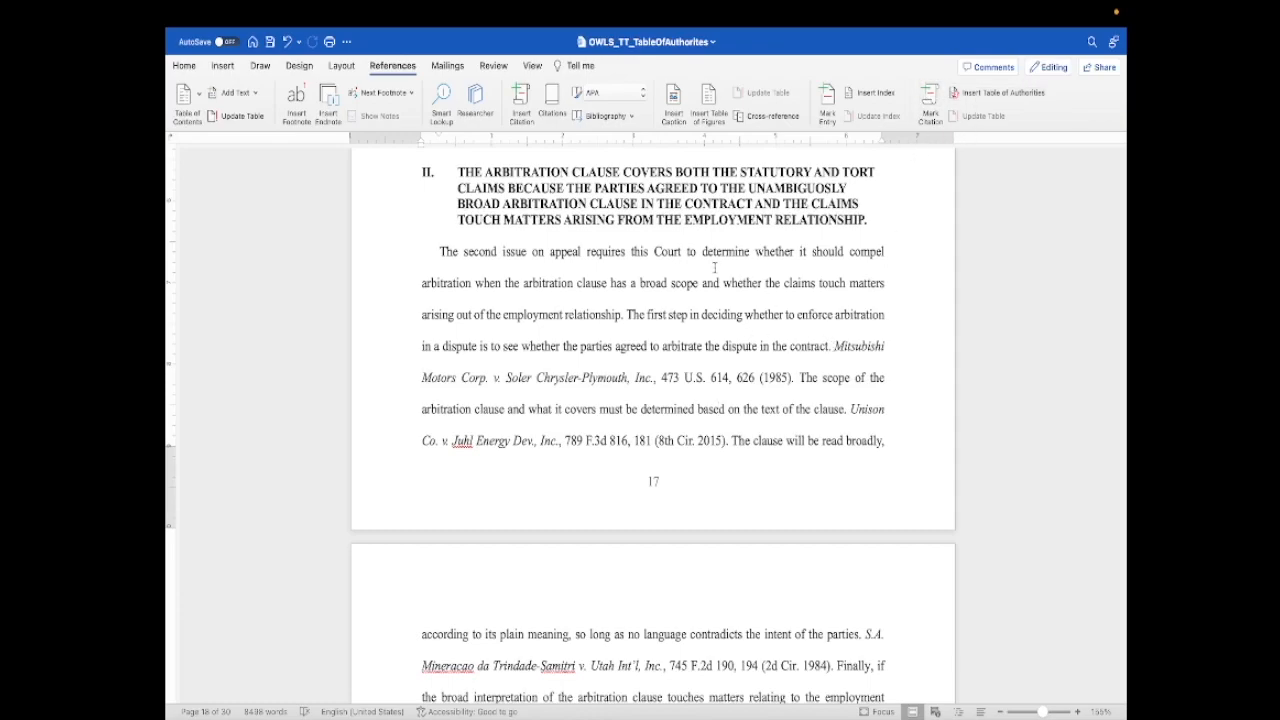
{"action": "left_click_drag", "start_coordinate": [834, 346], "coordinate": [793, 392]}
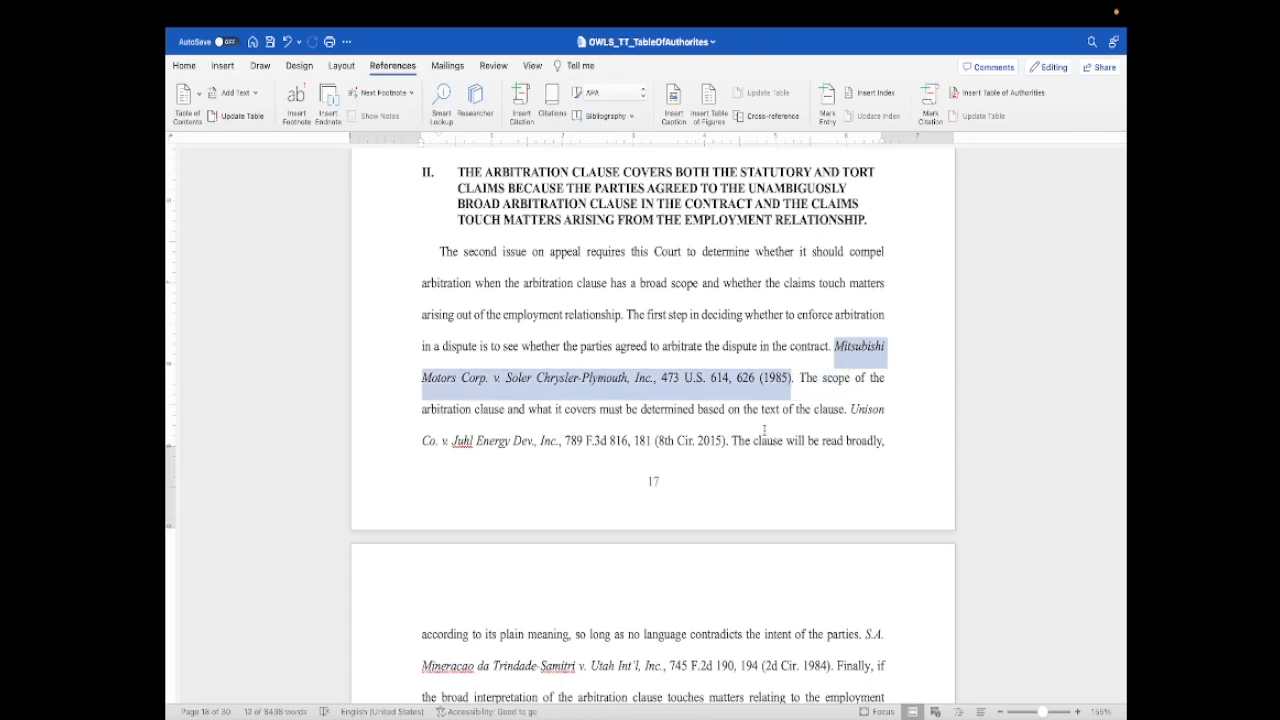
{"action": "left_click", "coordinate": [929, 100]}
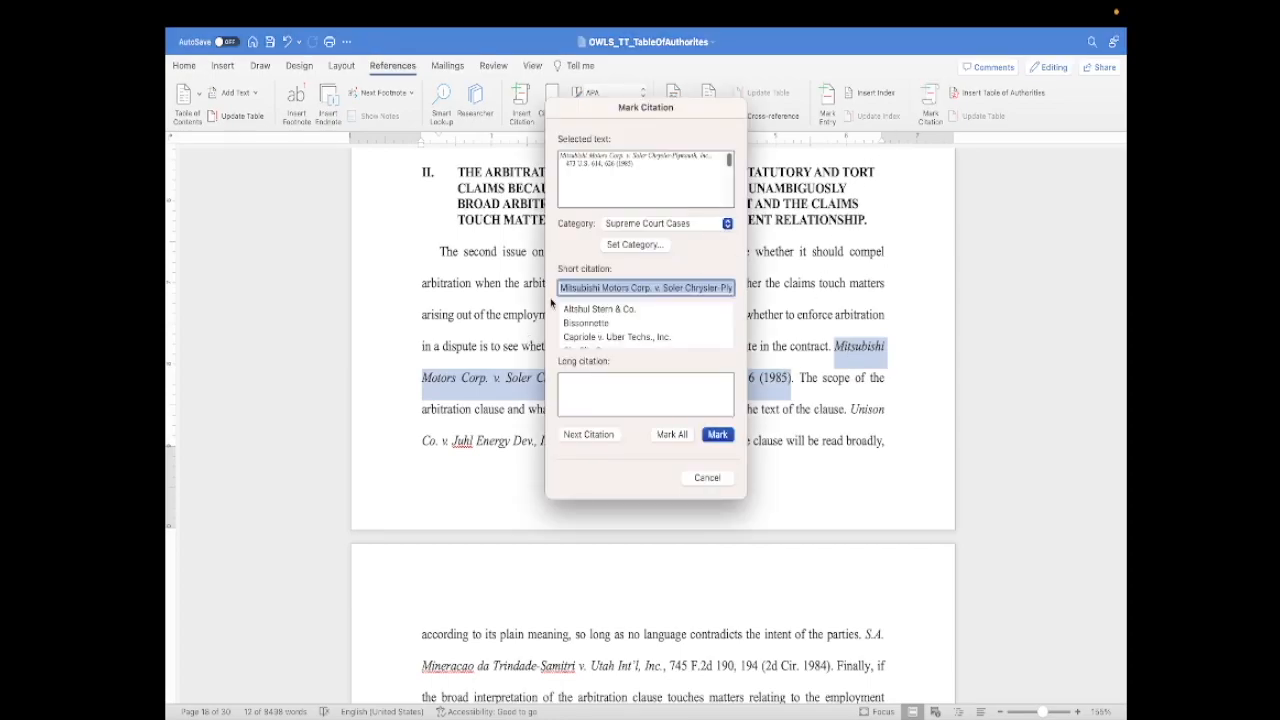
{"action": "left_click_drag", "start_coordinate": [578, 117], "coordinate": [944, 131]}
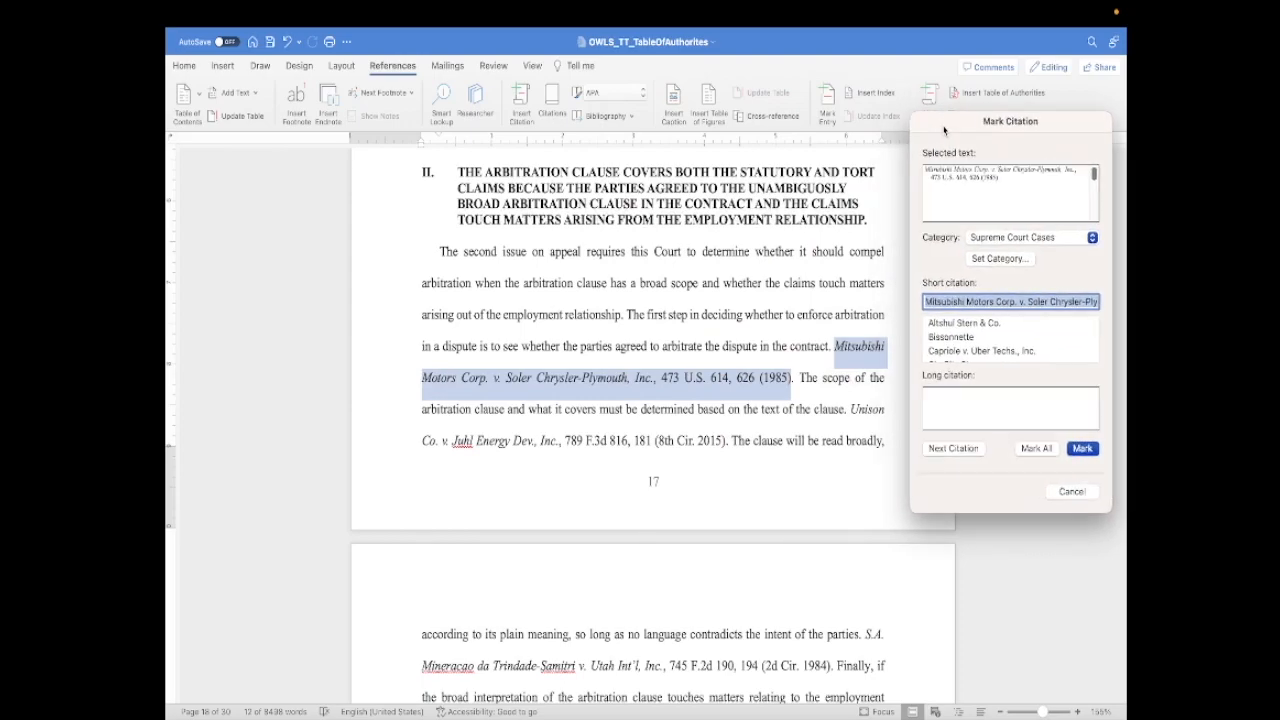
{"action": "left_click", "coordinate": [981, 179]}
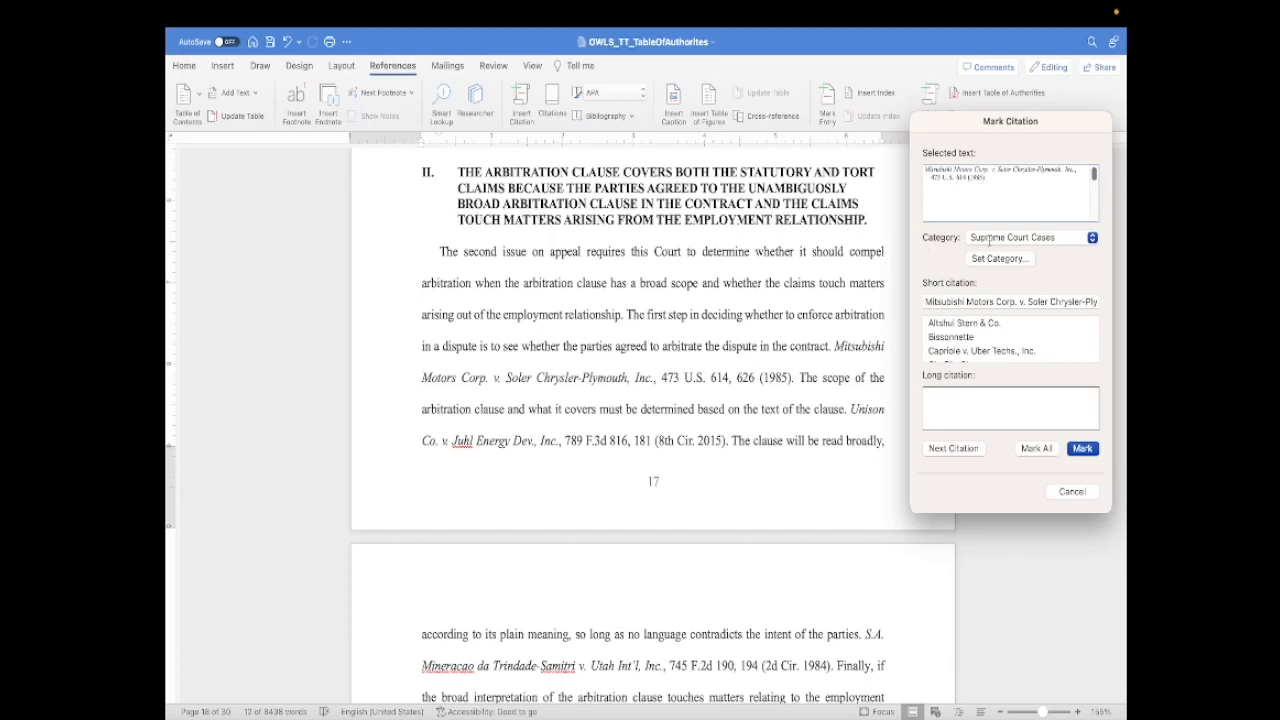
{"action": "left_click", "coordinate": [989, 240]}
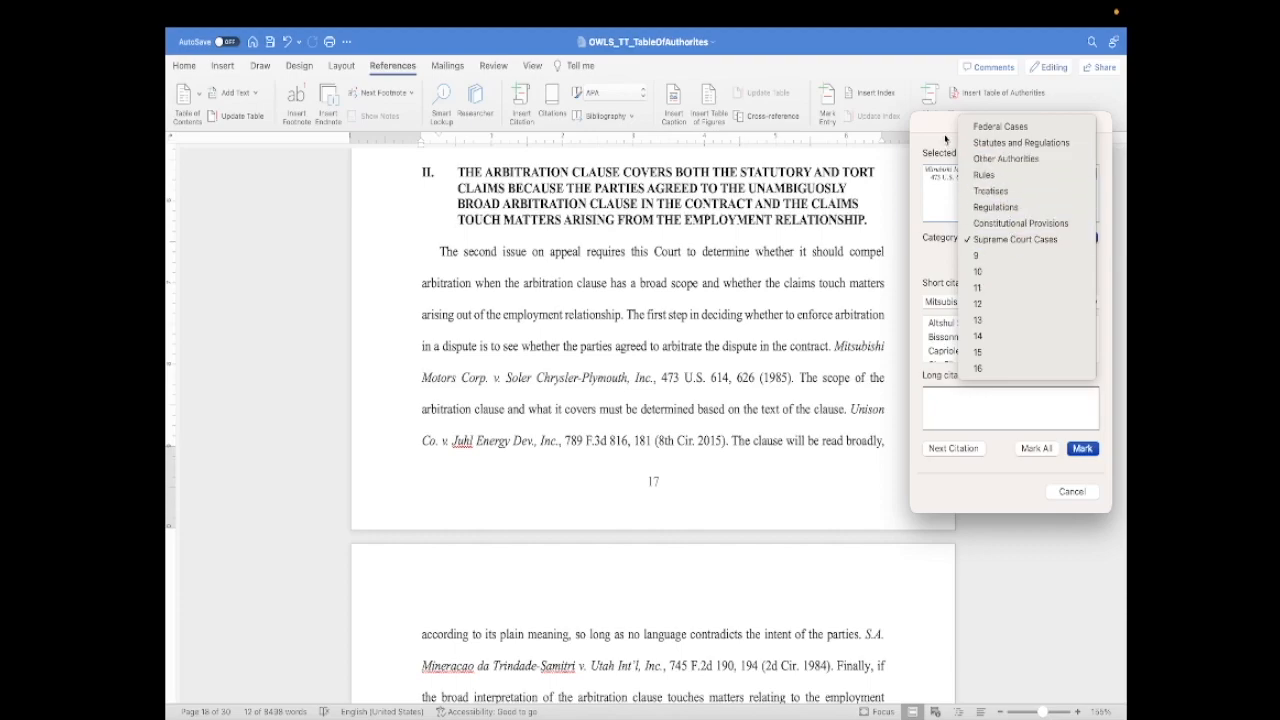
{"action": "left_click", "coordinate": [998, 245]}
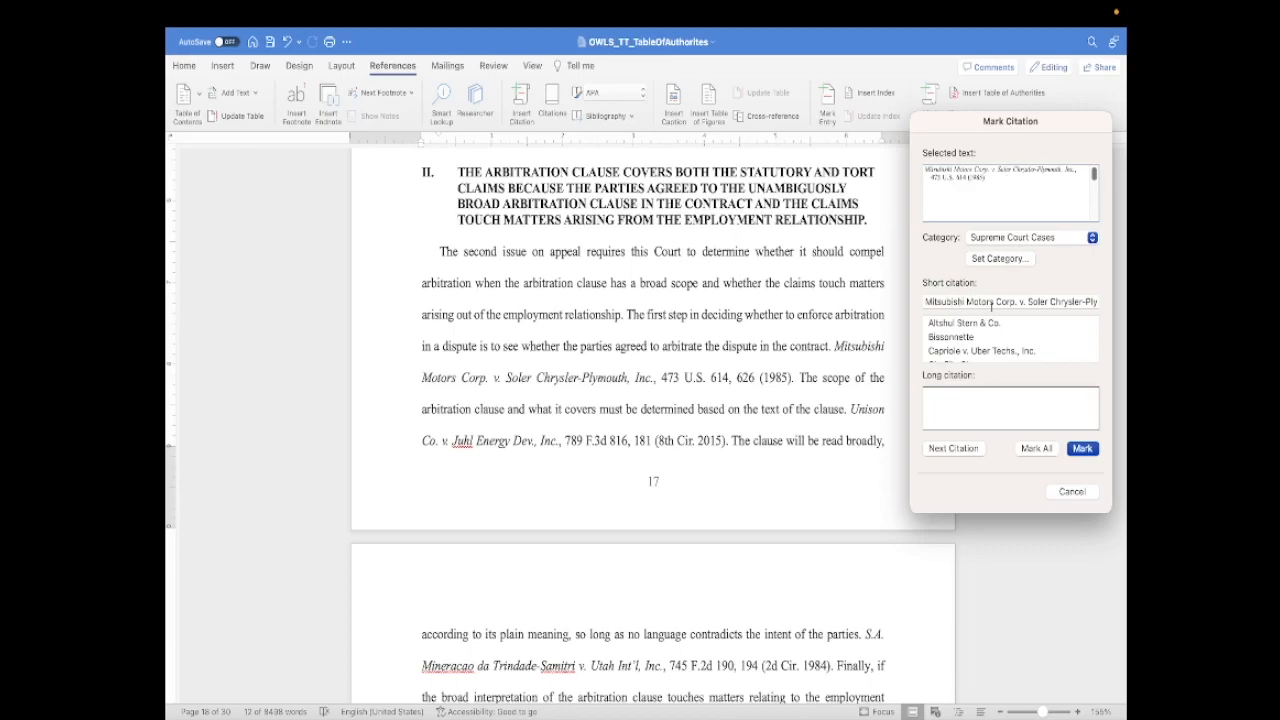
- Shorten the short citation to "Mitsubishi Motors Corp." and choose the matching existing short citation
{"action": "left_click", "coordinate": [1018, 304]}
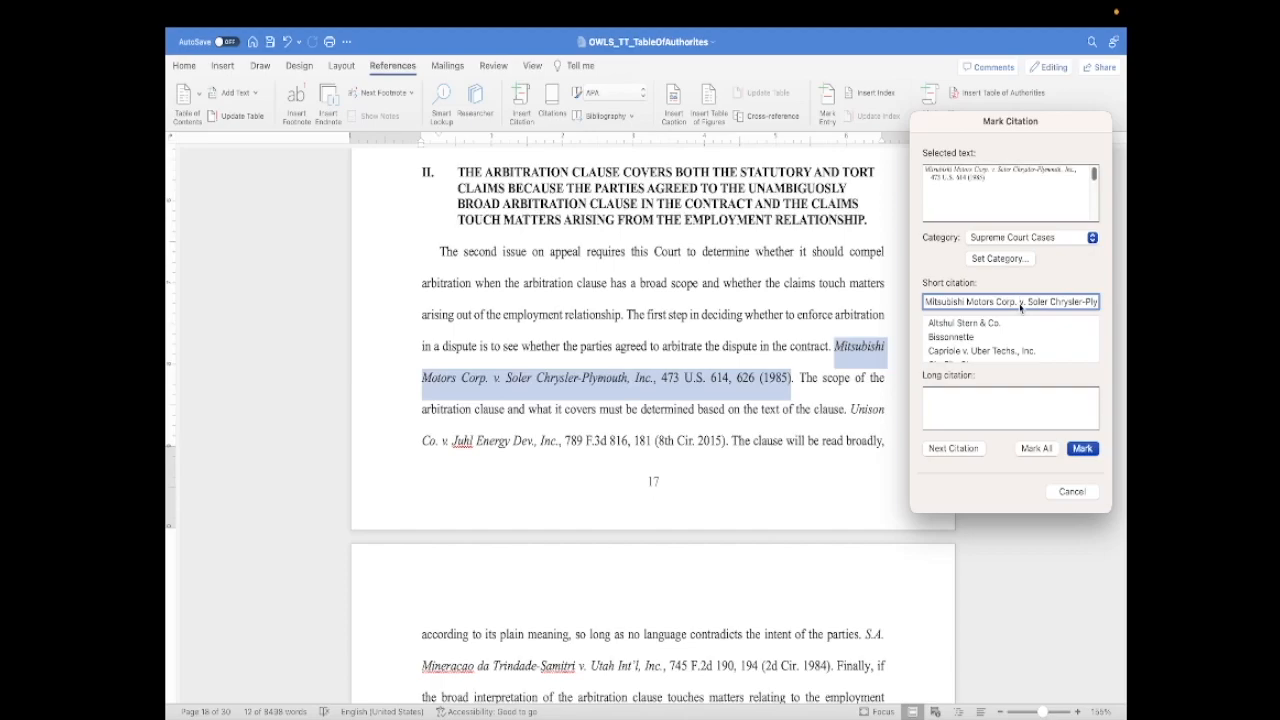
{"action": "left_click_drag", "start_coordinate": [1020, 301], "coordinate": [1020, 334]}
{"action": "key", "text": "BackSpace"}
{"action": "scroll", "coordinate": [970, 341], "scroll_direction": "down", "scroll_amount": 5}
{"action": "scroll", "coordinate": [973, 348], "scroll_direction": "down", "scroll_amount": 5}
{"action": "scroll", "coordinate": [970, 345], "scroll_direction": "up", "scroll_amount": 1}
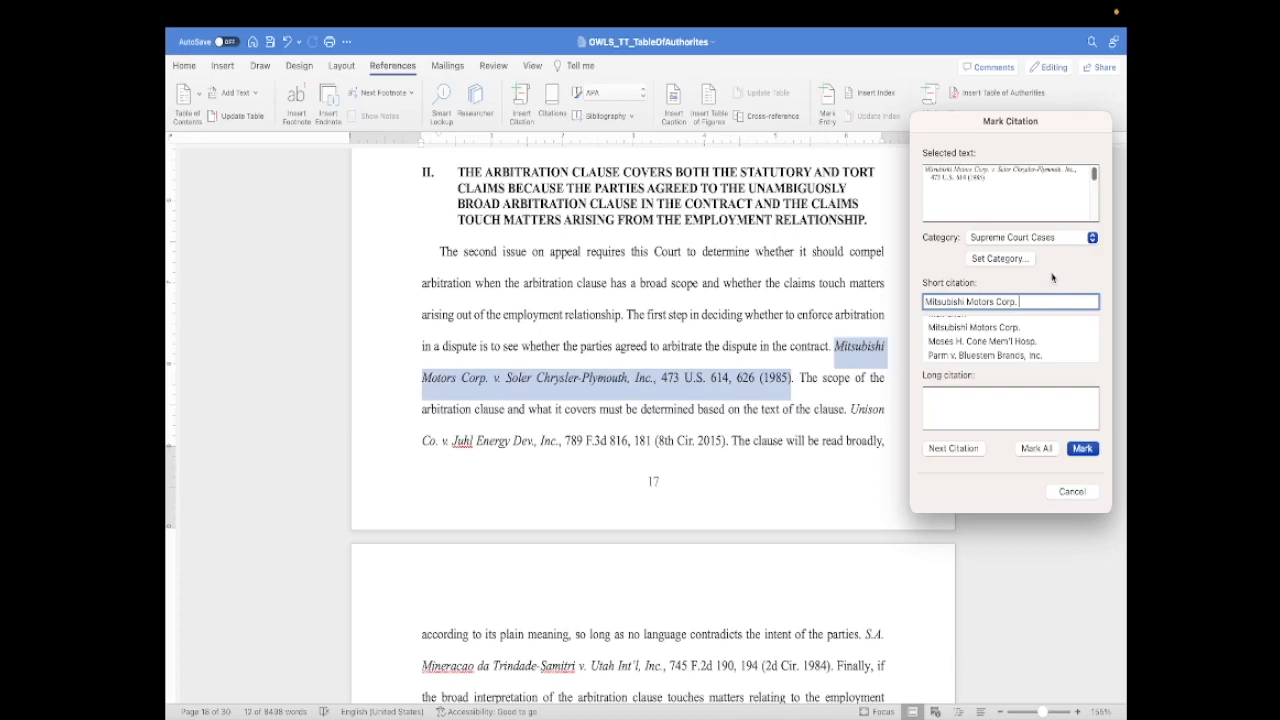
{"action": "left_click", "coordinate": [1000, 329]}
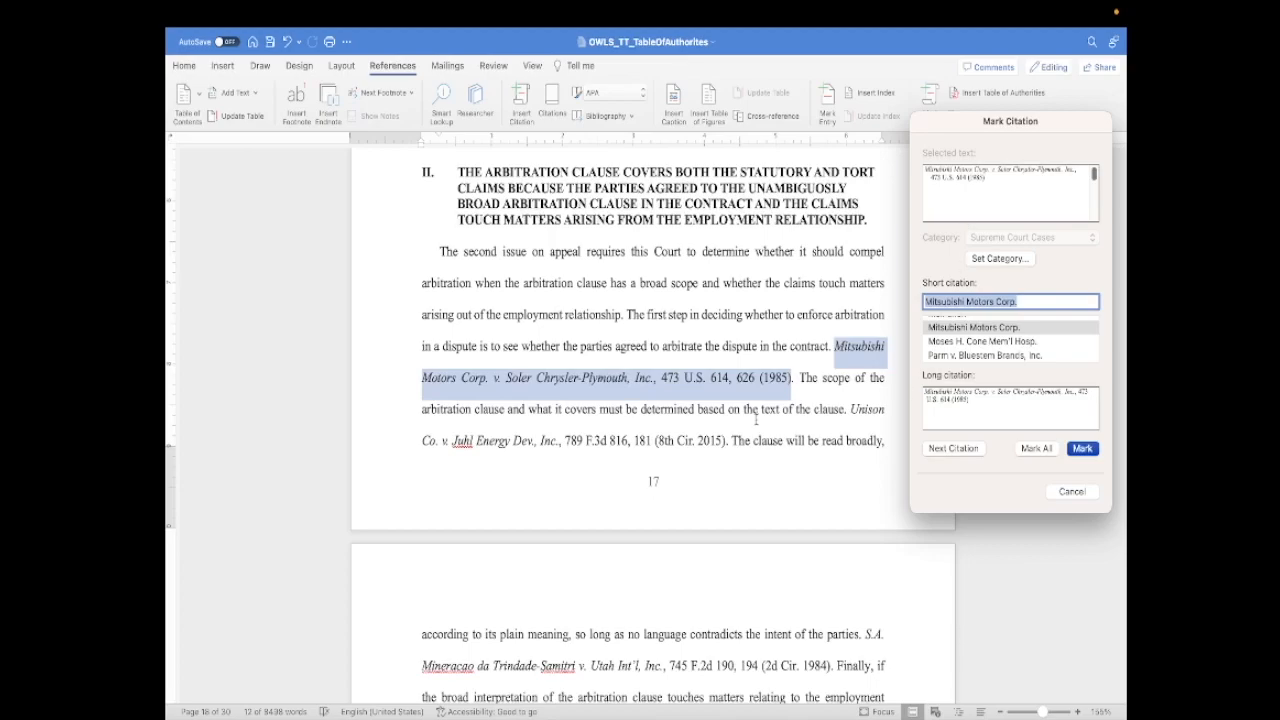
- Check the other existing short citations, then mark the Mitsubishi citation and close Mark Citation
{"action": "scroll", "coordinate": [958, 327], "scroll_direction": "down", "scroll_amount": 2}
{"action": "scroll", "coordinate": [958, 330], "scroll_direction": "down", "scroll_amount": 3}
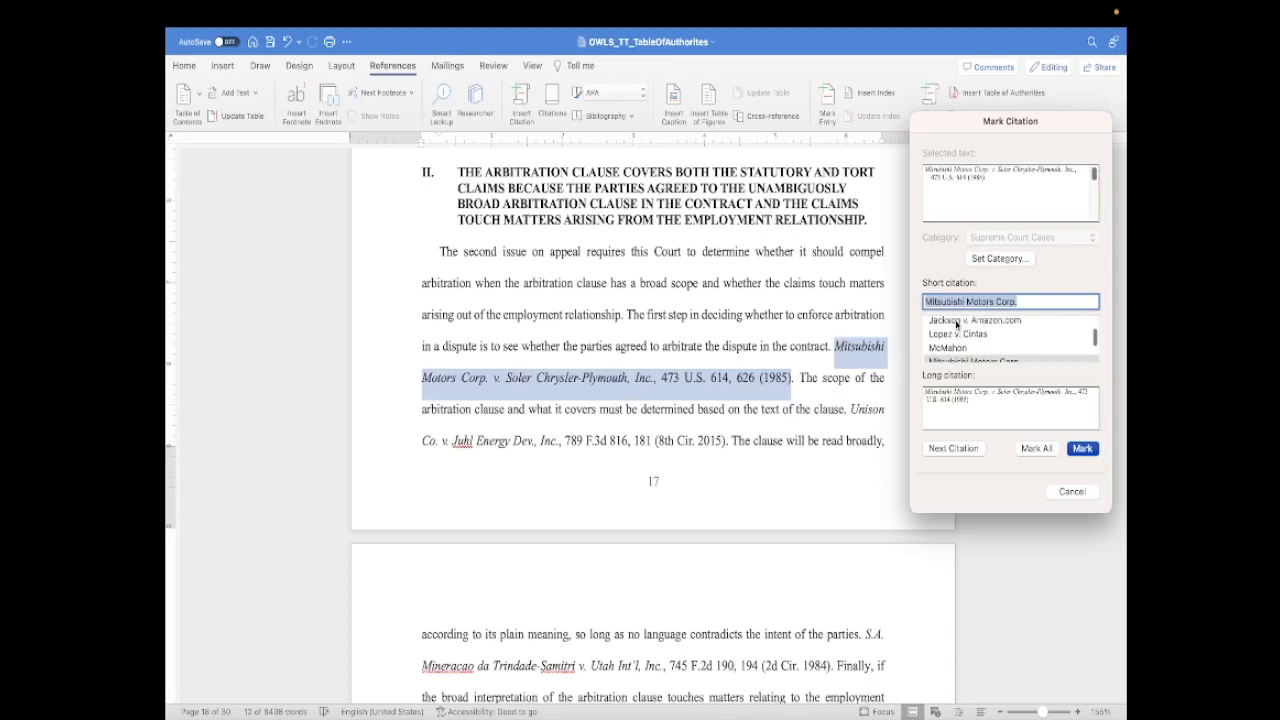
{"action": "scroll", "coordinate": [955, 345], "scroll_direction": "up", "scroll_amount": 3}
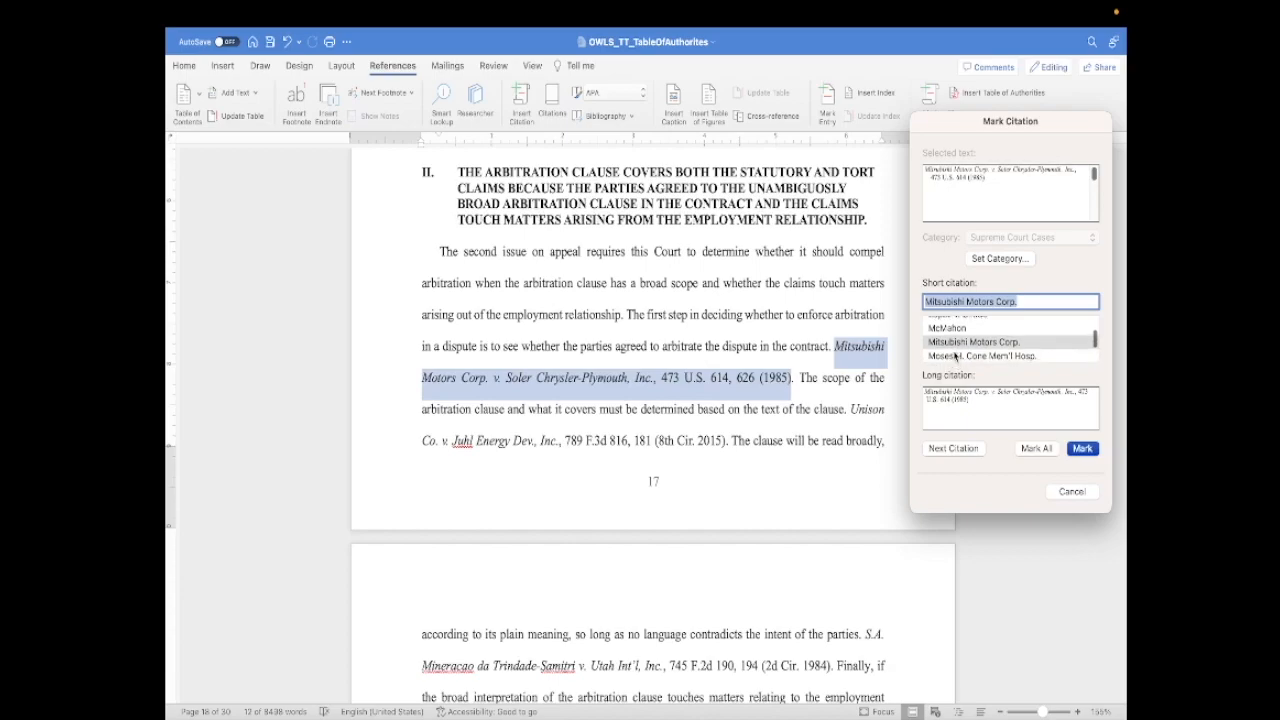
{"action": "scroll", "coordinate": [955, 335], "scroll_direction": "up", "scroll_amount": 2}
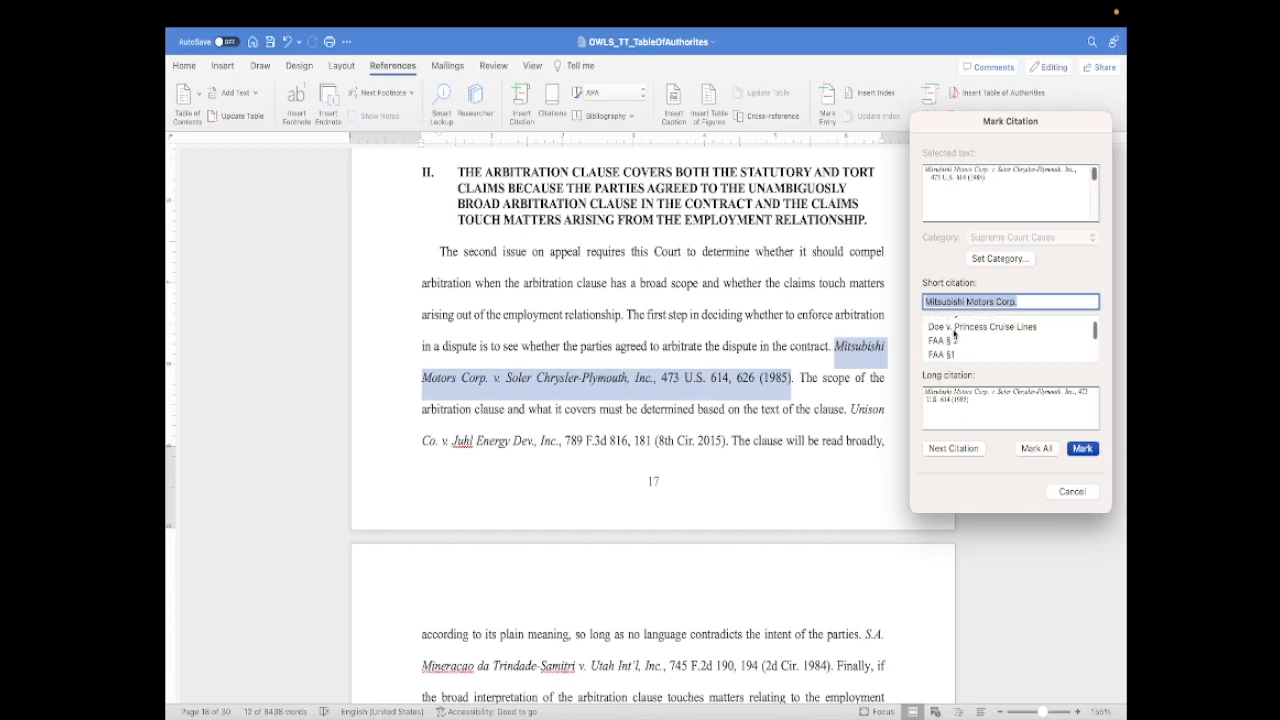
{"action": "scroll", "coordinate": [948, 345], "scroll_direction": "down", "scroll_amount": 2}
{"action": "scroll", "coordinate": [955, 337], "scroll_direction": "down", "scroll_amount": 5}
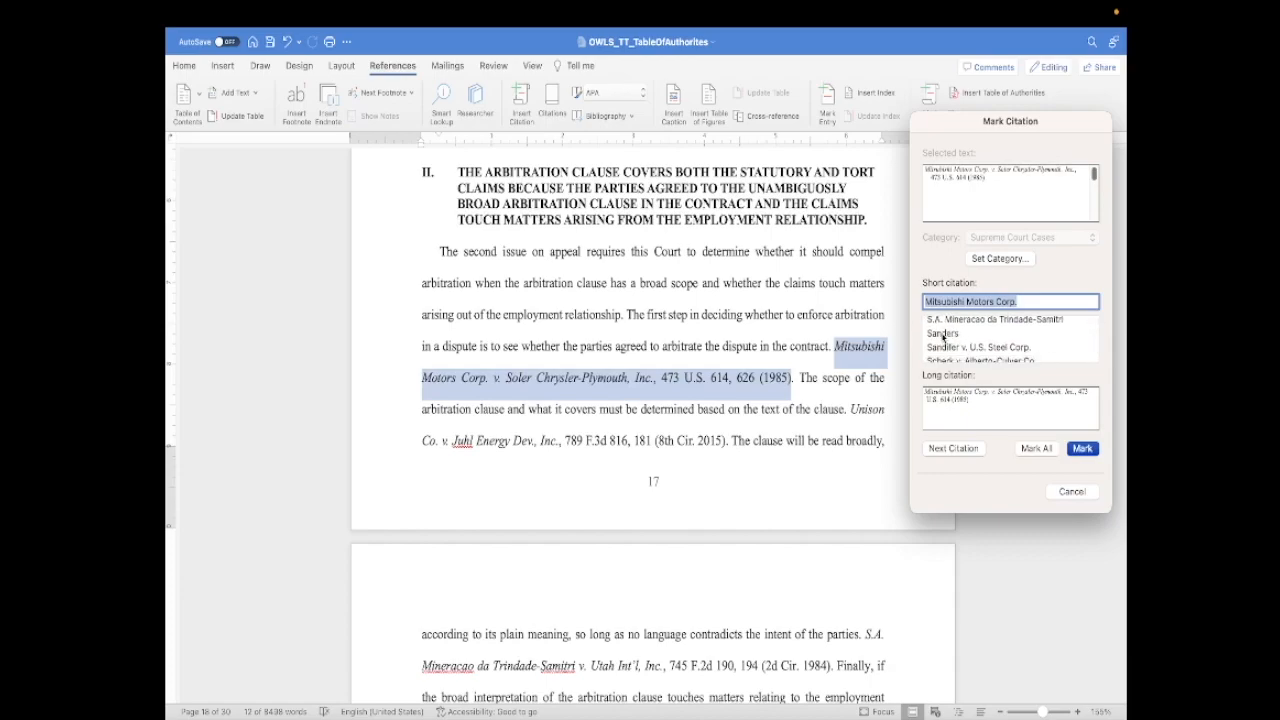
{"action": "scroll", "coordinate": [955, 337], "scroll_direction": "up", "scroll_amount": 1}
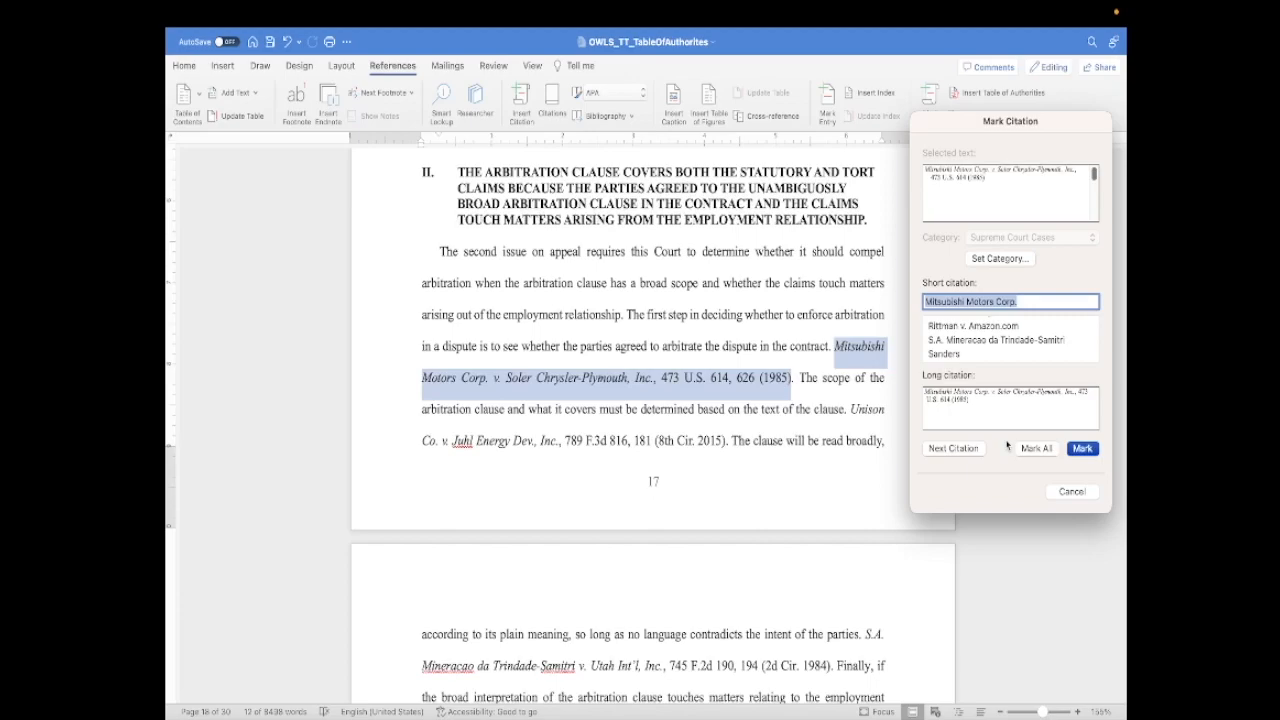
{"action": "left_click", "coordinate": [1077, 450]}
{"action": "left_click", "coordinate": [1076, 492]}
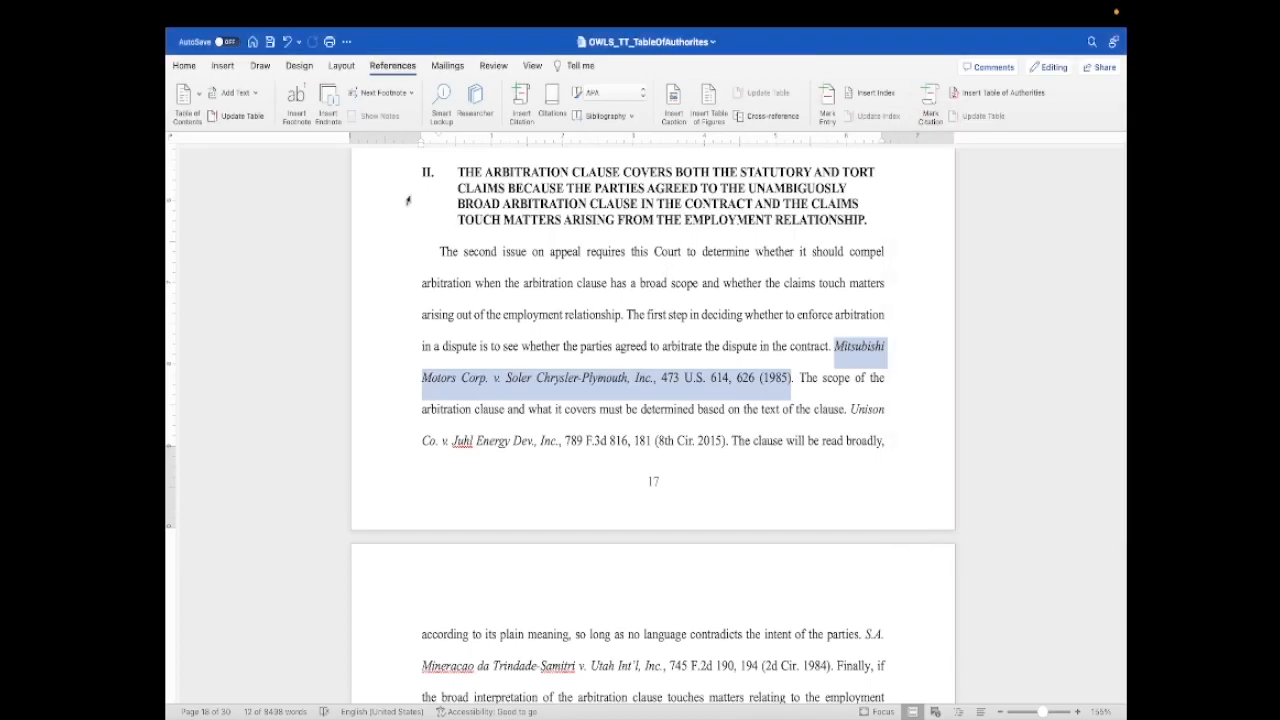
- Show the formatting marks to examine the TA field code beside the Mitsubishi citation, and hide the marks again
{"action": "left_click", "coordinate": [184, 65]}
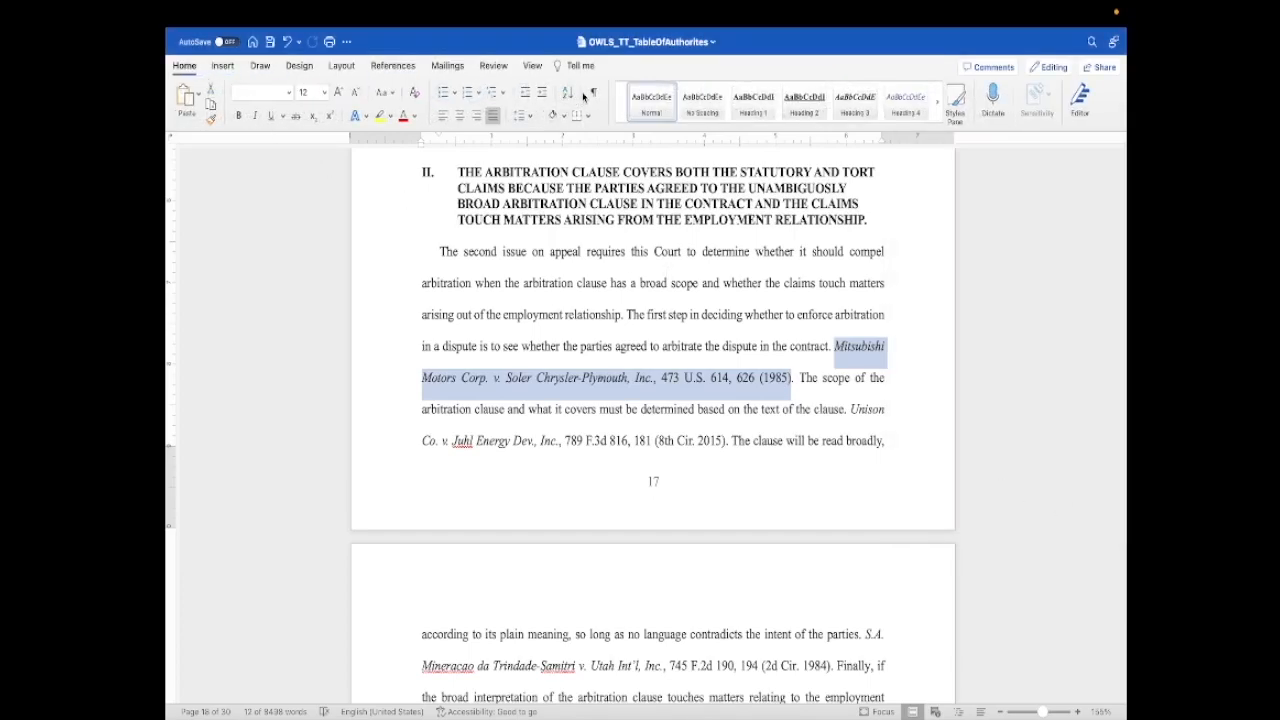
{"action": "left_click", "coordinate": [593, 92]}
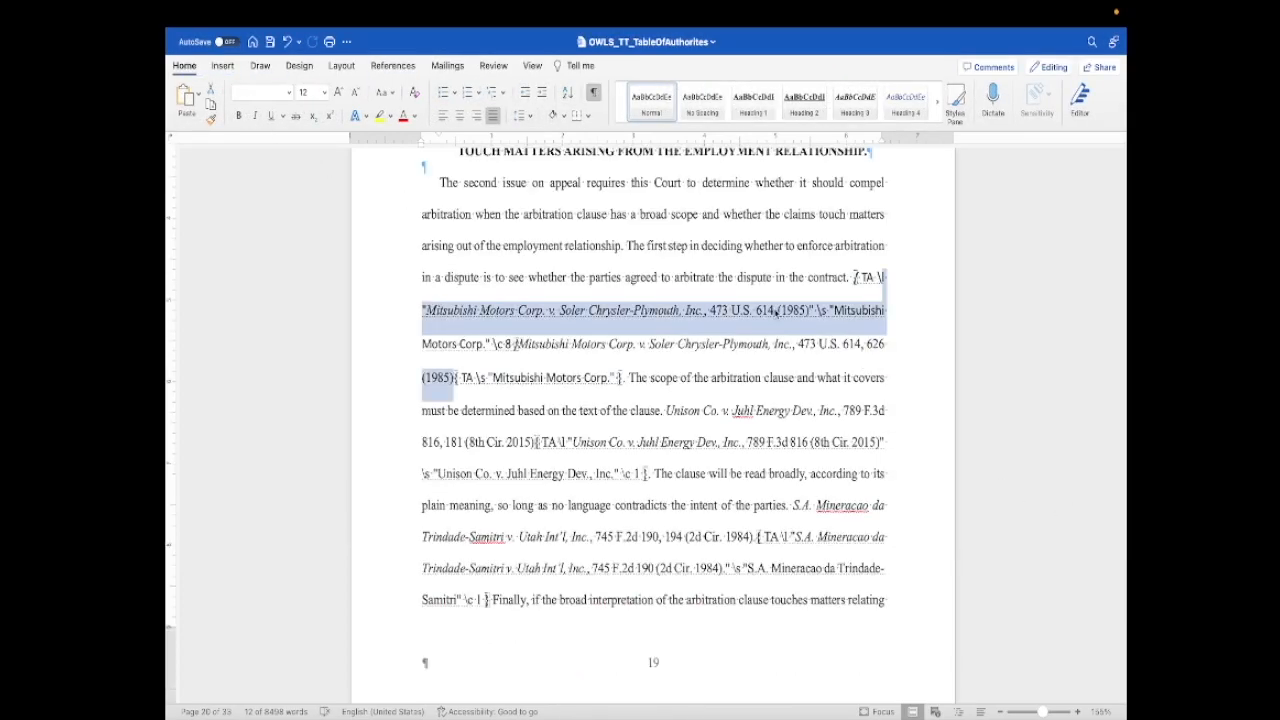
{"action": "left_click", "coordinate": [899, 335]}
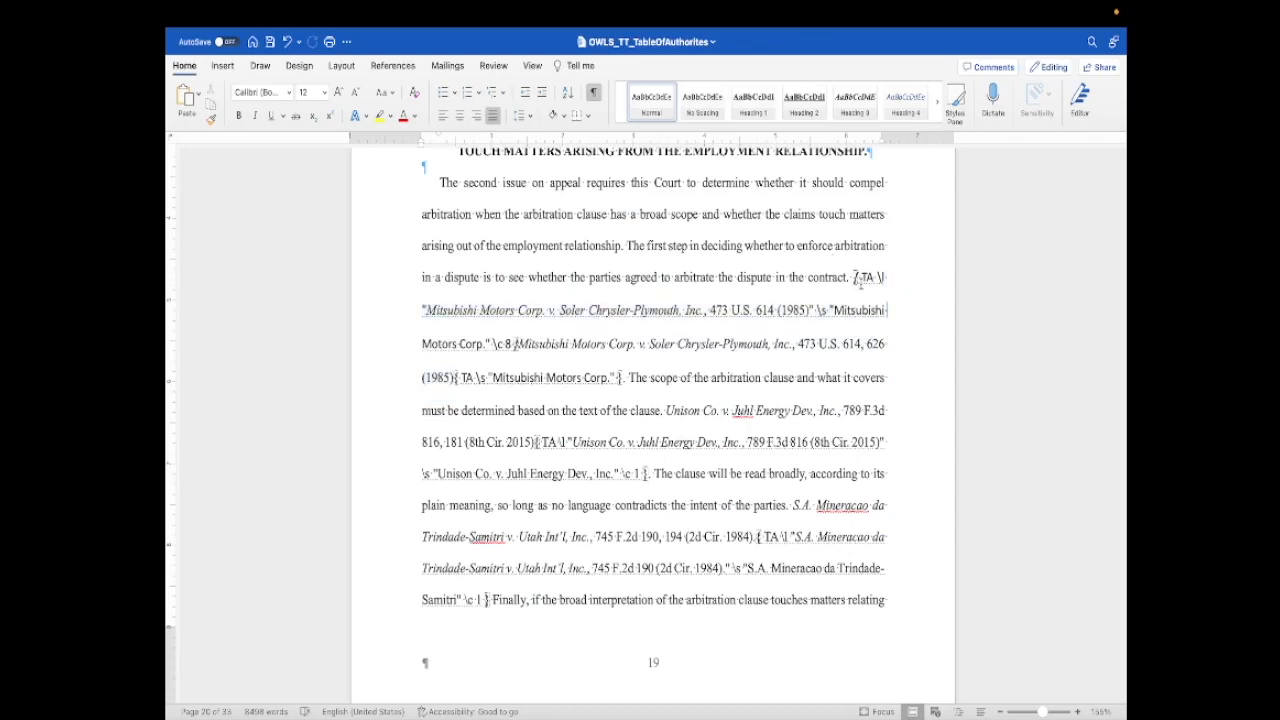
{"action": "left_click", "coordinate": [775, 310]}
{"action": "left_click_drag", "start_coordinate": [854, 278], "coordinate": [857, 305]}
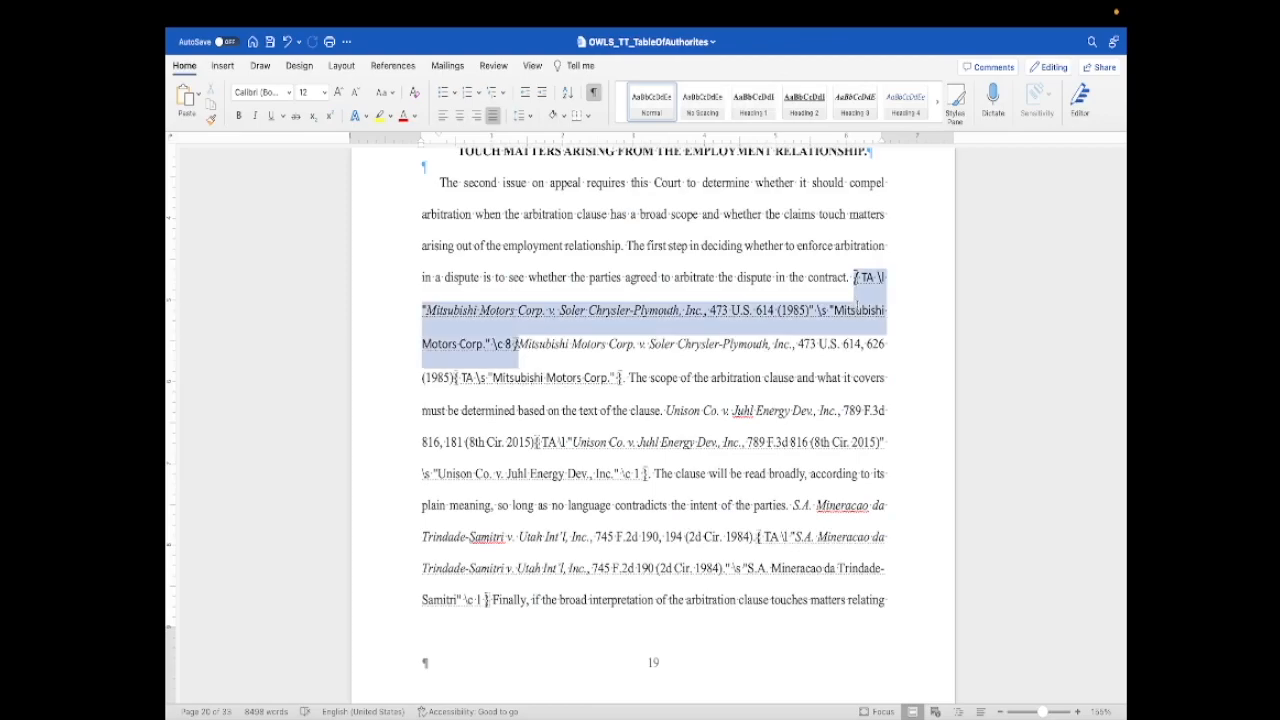
{"action": "left_click", "coordinate": [912, 336]}
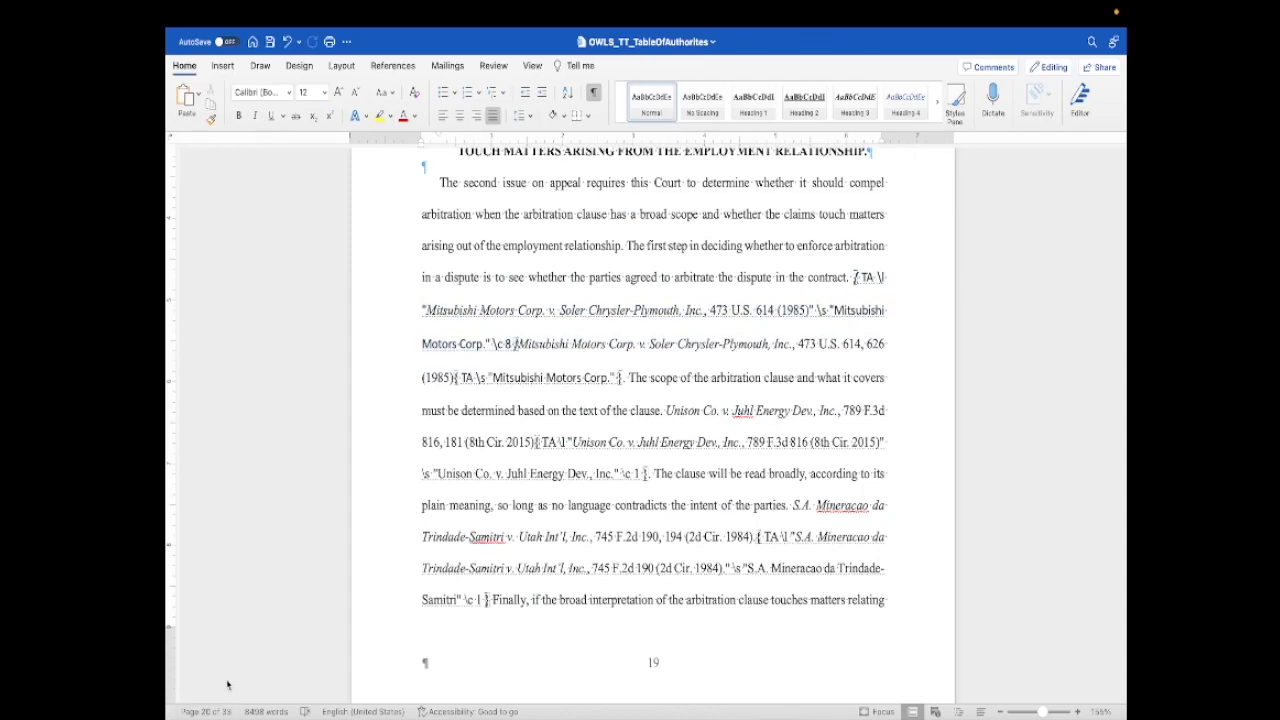
{"action": "mouse_move", "coordinate": [210, 716]}
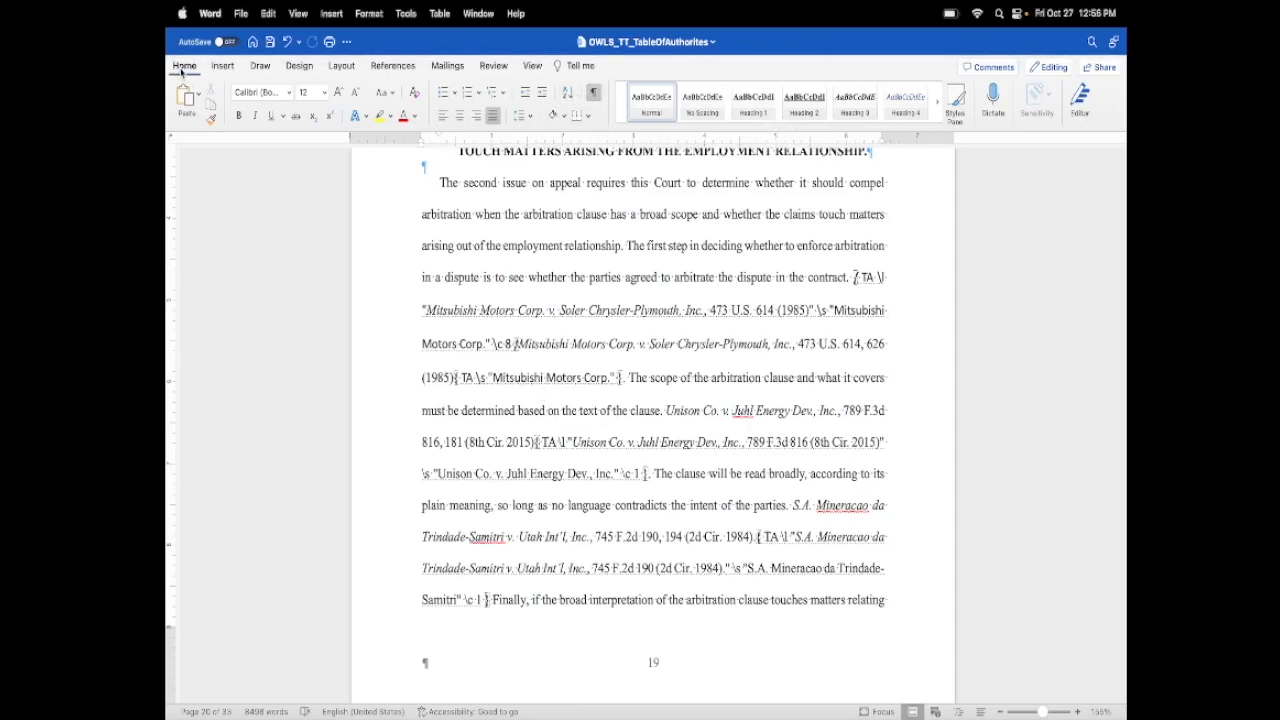
{"action": "left_click", "coordinate": [593, 92]}
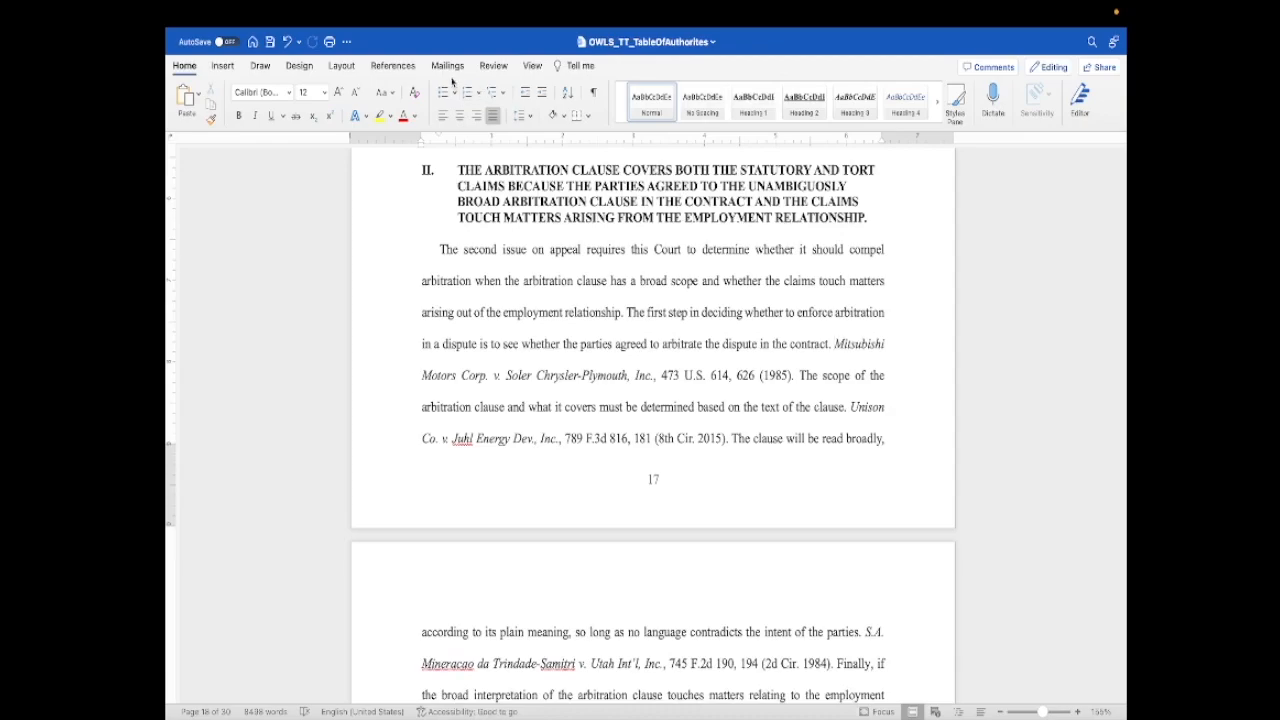
- Start marking the Unison Co. v. Juhl Energy Dev., Inc. citation, removing pin cite 181 and choosing the Federal Cases category
{"action": "left_click", "coordinate": [392, 65]}
{"action": "left_click_drag", "start_coordinate": [850, 407], "coordinate": [726, 458]}
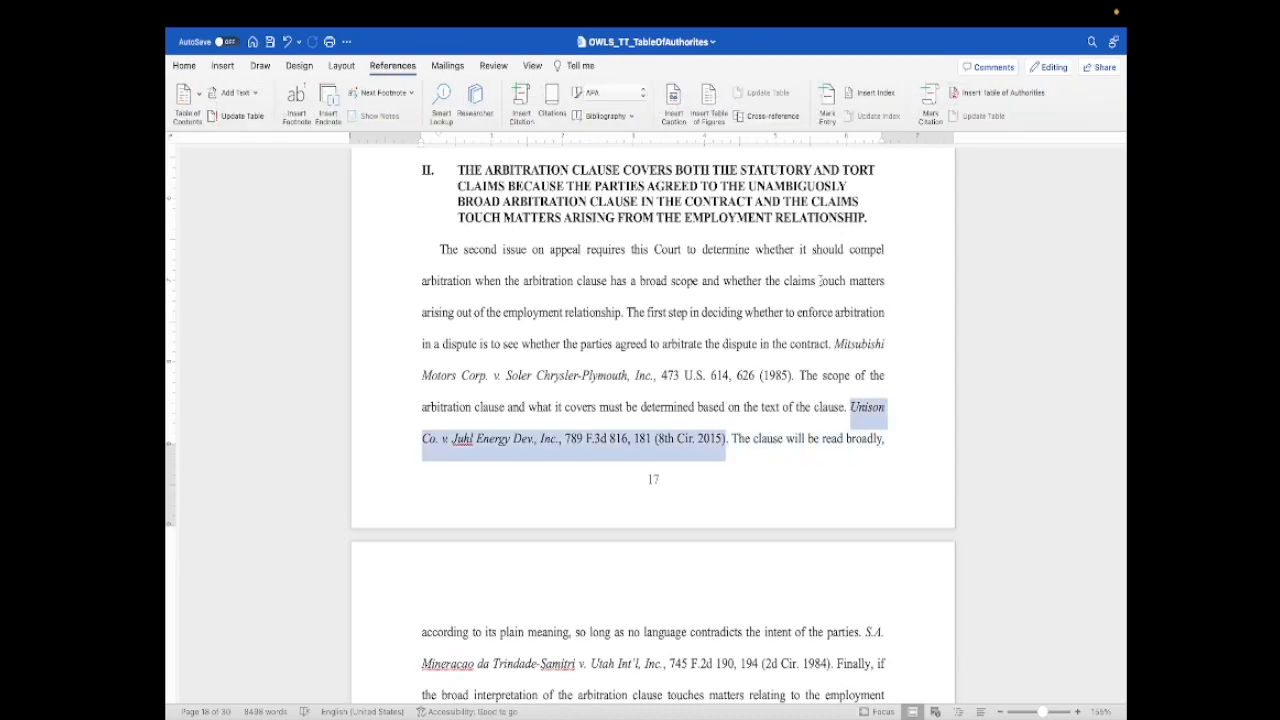
{"action": "left_click", "coordinate": [930, 100]}
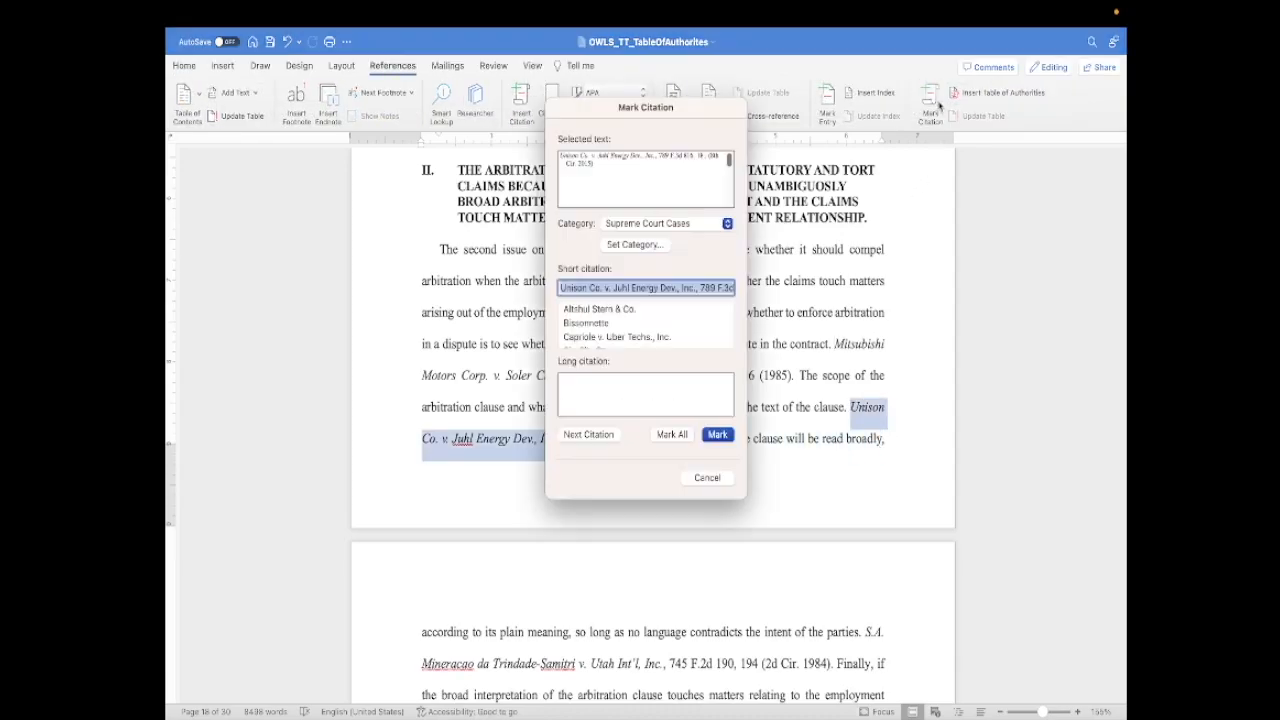
{"action": "left_click", "coordinate": [707, 167]}
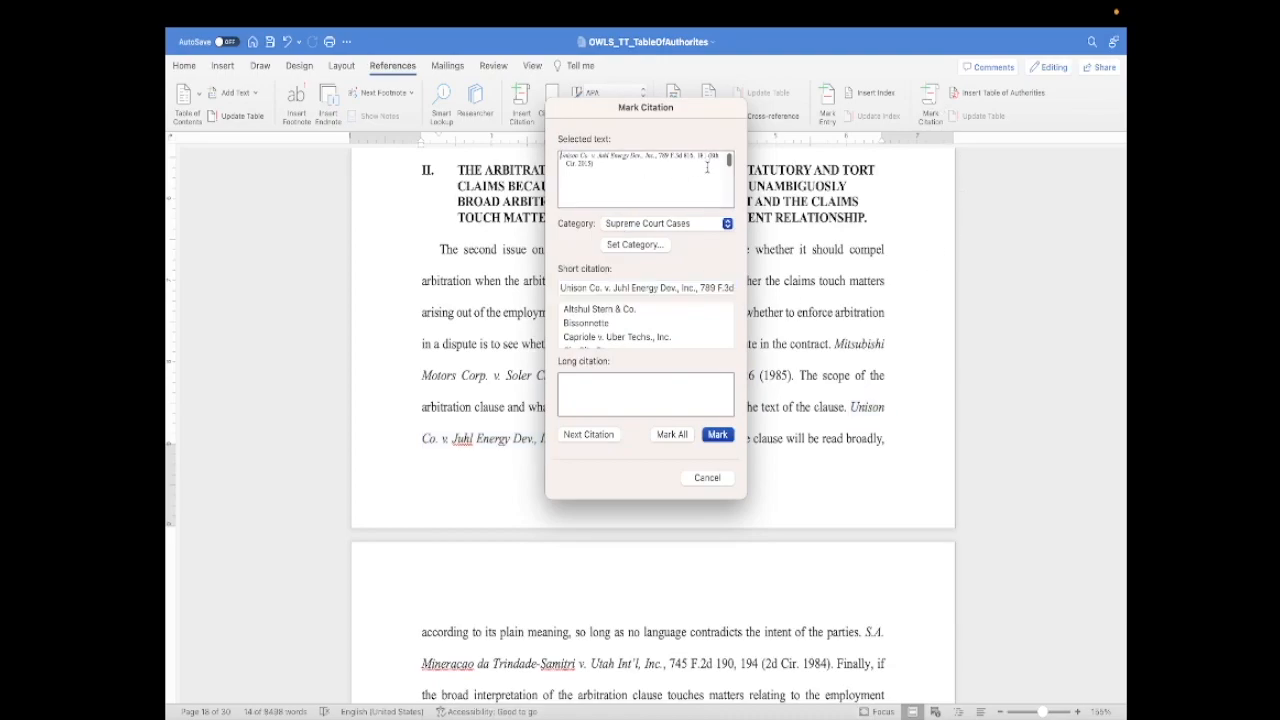
{"action": "key", "text": "BackSpace"}
{"action": "key", "text": "BackSpace"}
{"action": "key", "text": "BackSpace"}
{"action": "key", "text": "BackSpace"}
{"action": "key", "text": "BackSpace"}
{"action": "left_click", "coordinate": [728, 224]}
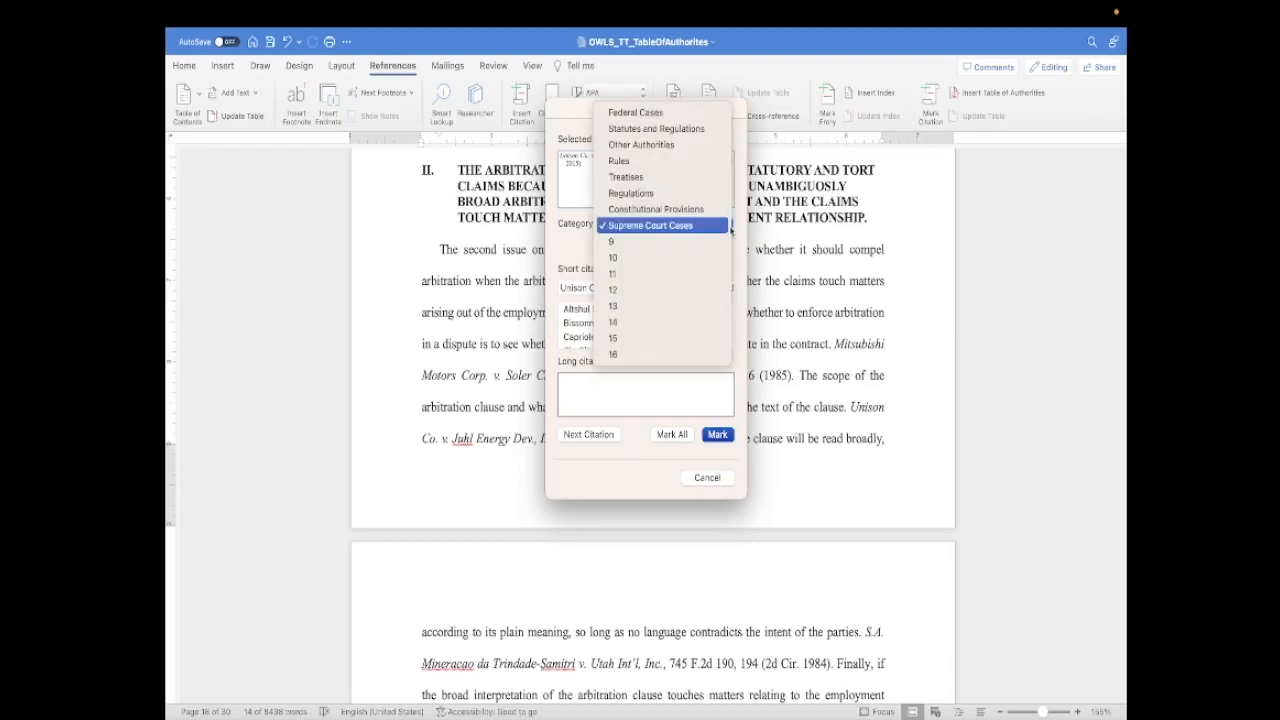
{"action": "left_click", "coordinate": [688, 121]}
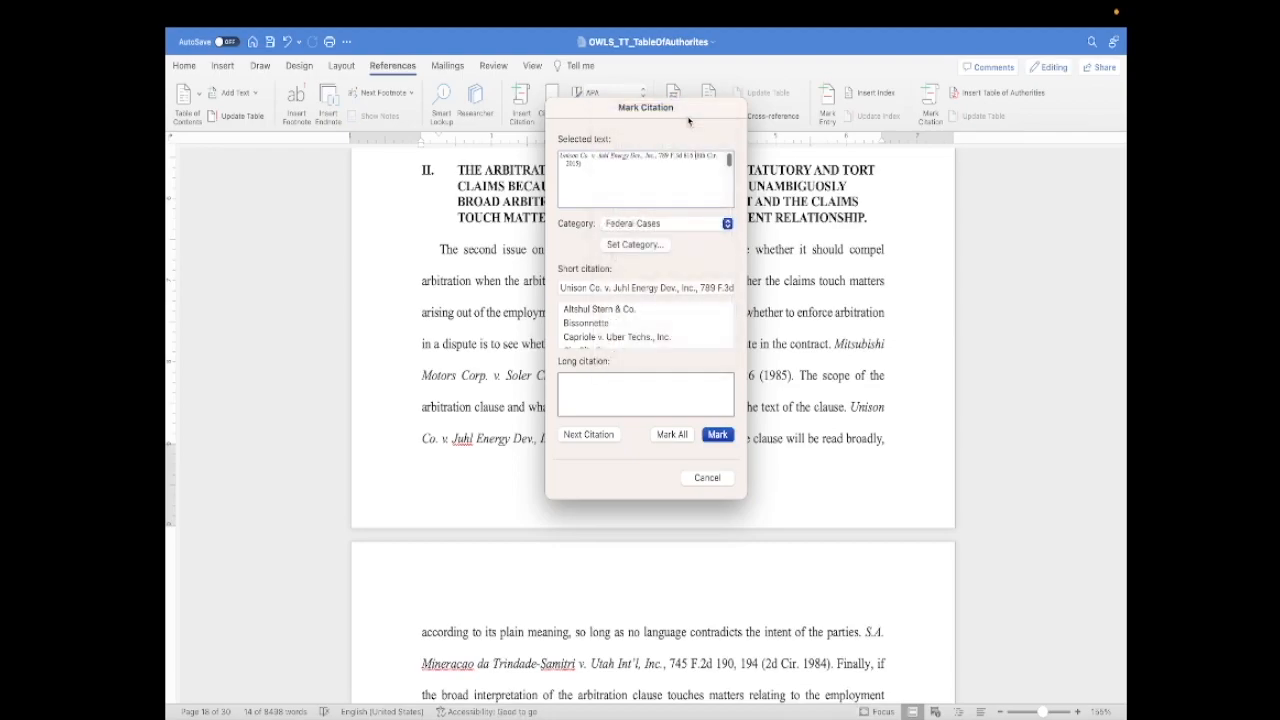
- Choose "Unison Co. v. Juhl Energy Dev., Inc." as the short citation, then cancel Mark Citation and deselect the text
{"action": "left_click", "coordinate": [676, 297]}
{"action": "scroll", "coordinate": [669, 321], "scroll_direction": "down", "scroll_amount": 10}
{"action": "scroll", "coordinate": [669, 321], "scroll_direction": "down", "scroll_amount": 2}
{"action": "left_click", "coordinate": [618, 330]}
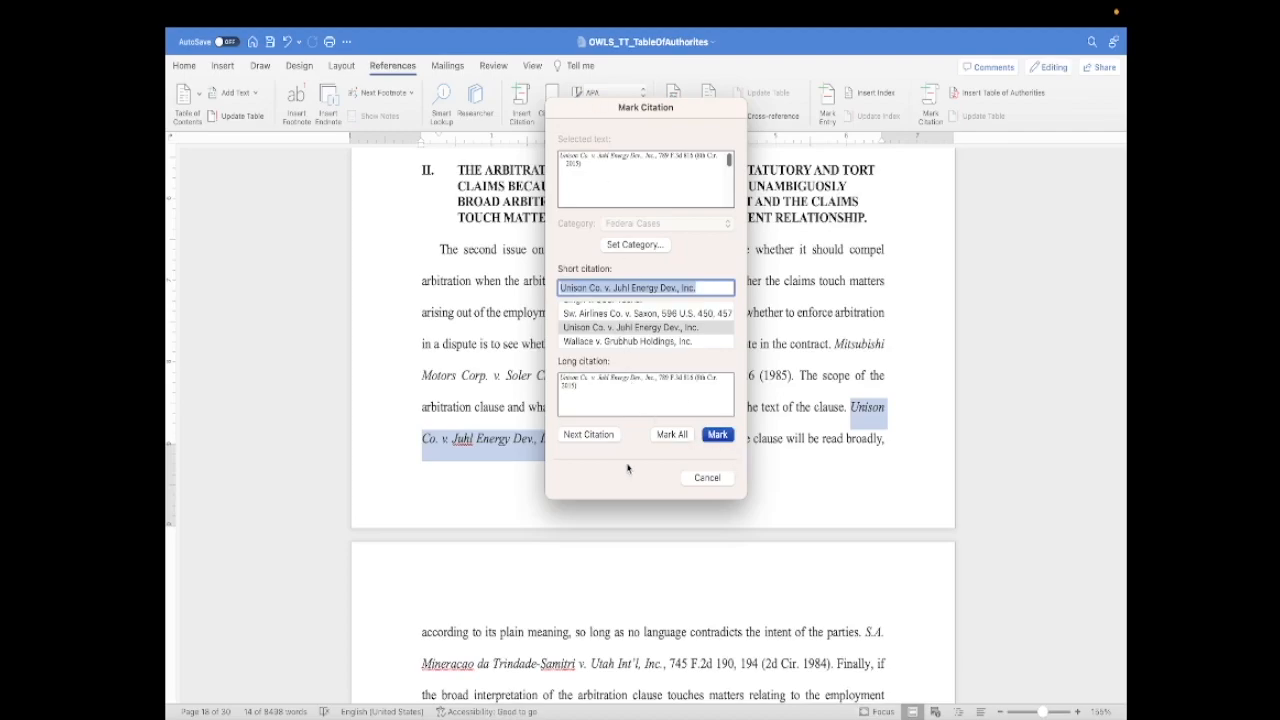
{"action": "left_click", "coordinate": [708, 478]}
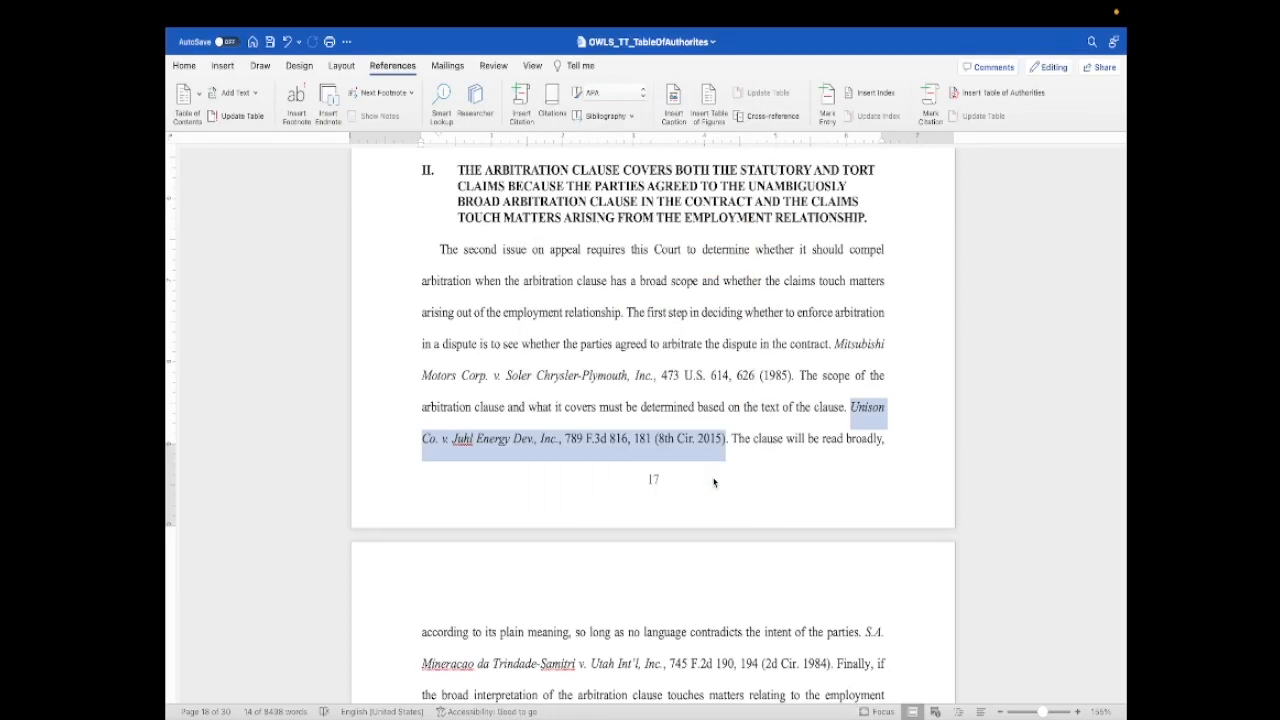
{"action": "left_click", "coordinate": [807, 486]}
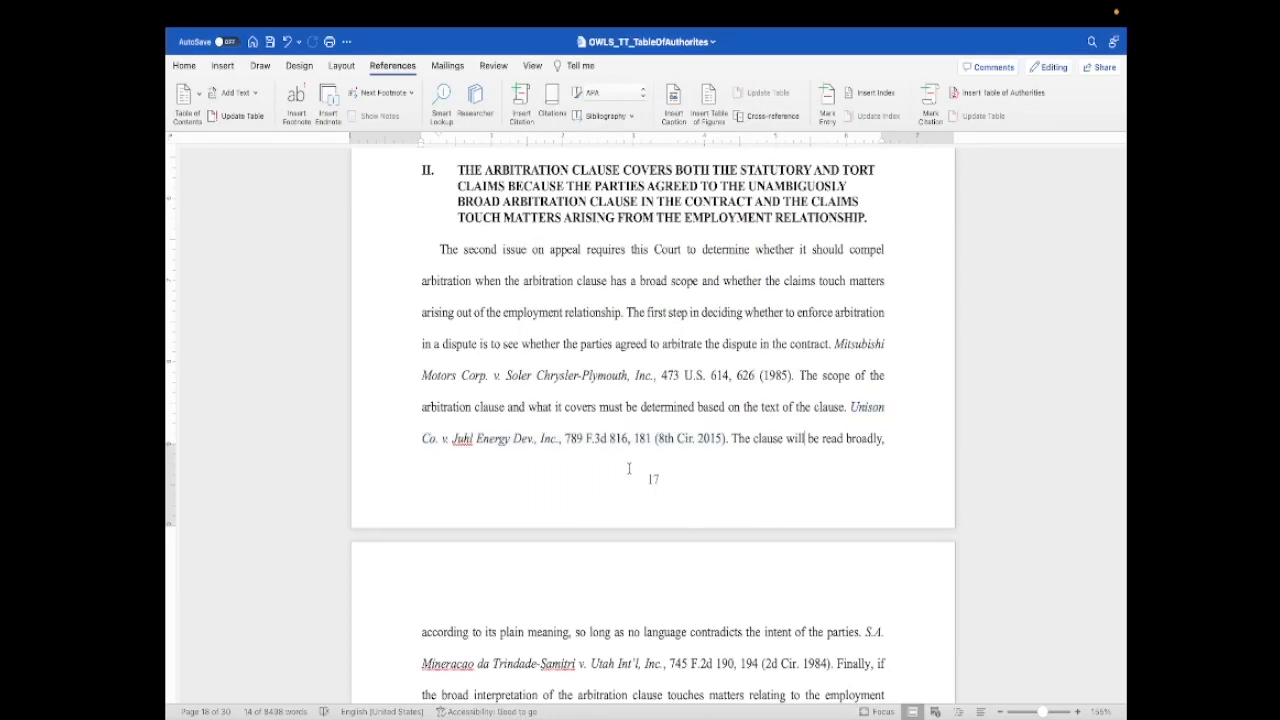
{"action": "left_click", "coordinate": [666, 469]}
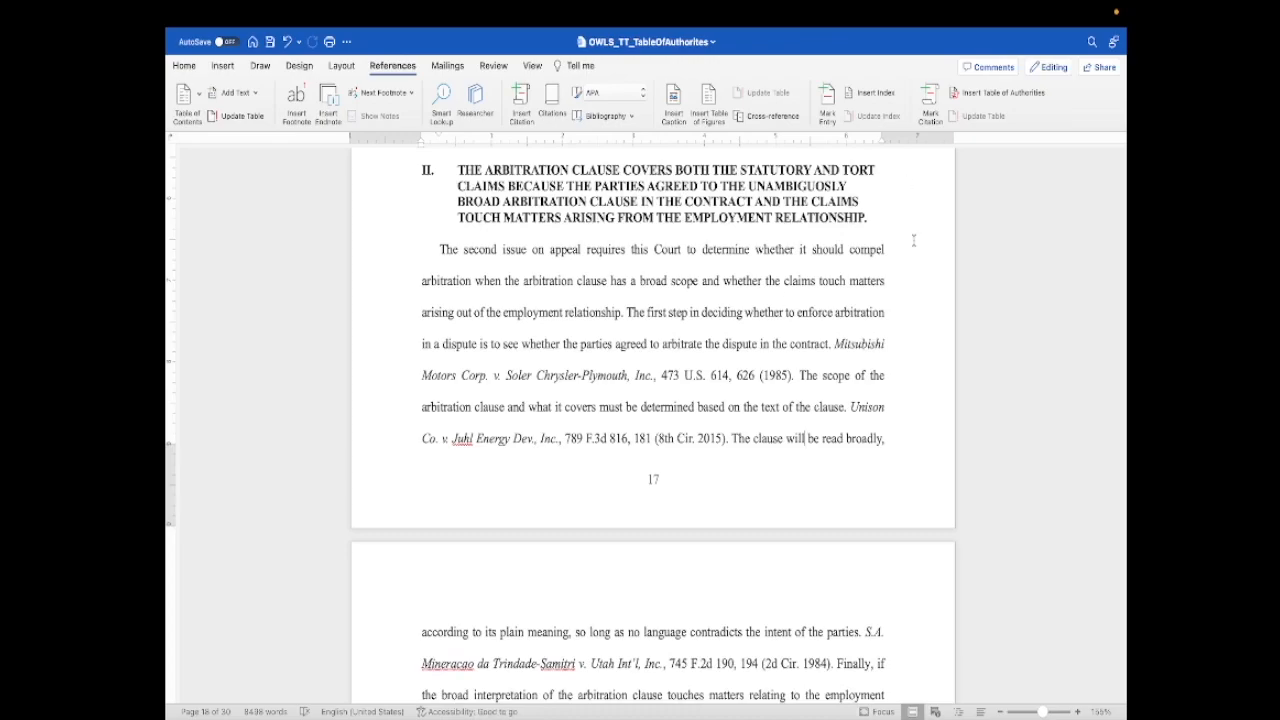
- Open Mark Citation for the Unison Co. v. Juhl Energy Dev., Inc. citation, examine the available categories, and cancel without marking
{"action": "left_click_drag", "start_coordinate": [849, 407], "coordinate": [728, 440]}
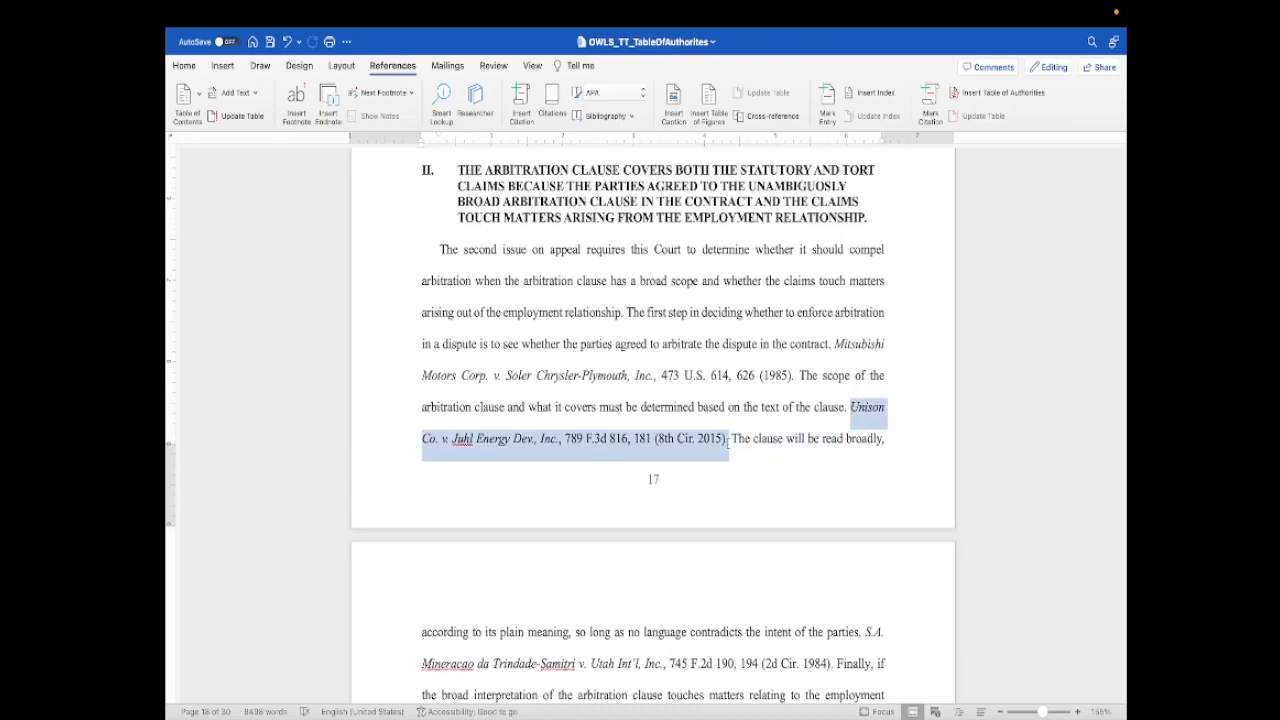
{"action": "left_click", "coordinate": [930, 100]}
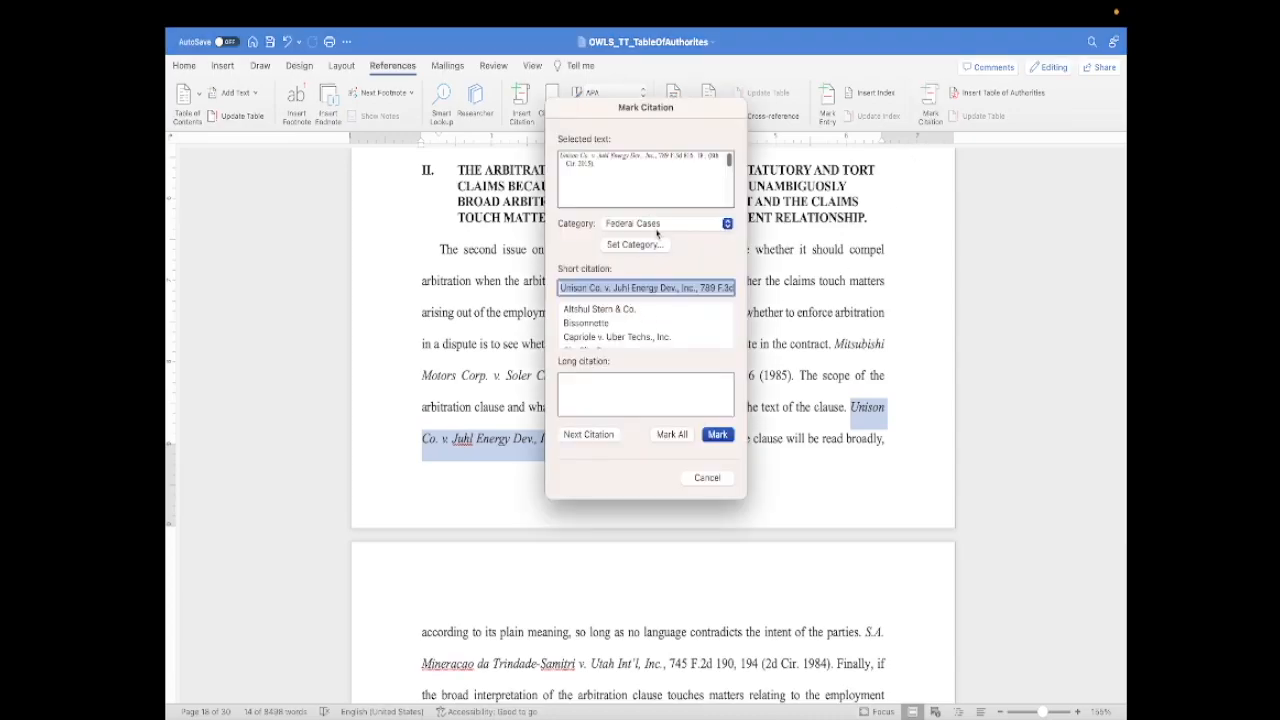
{"action": "left_click", "coordinate": [657, 231]}
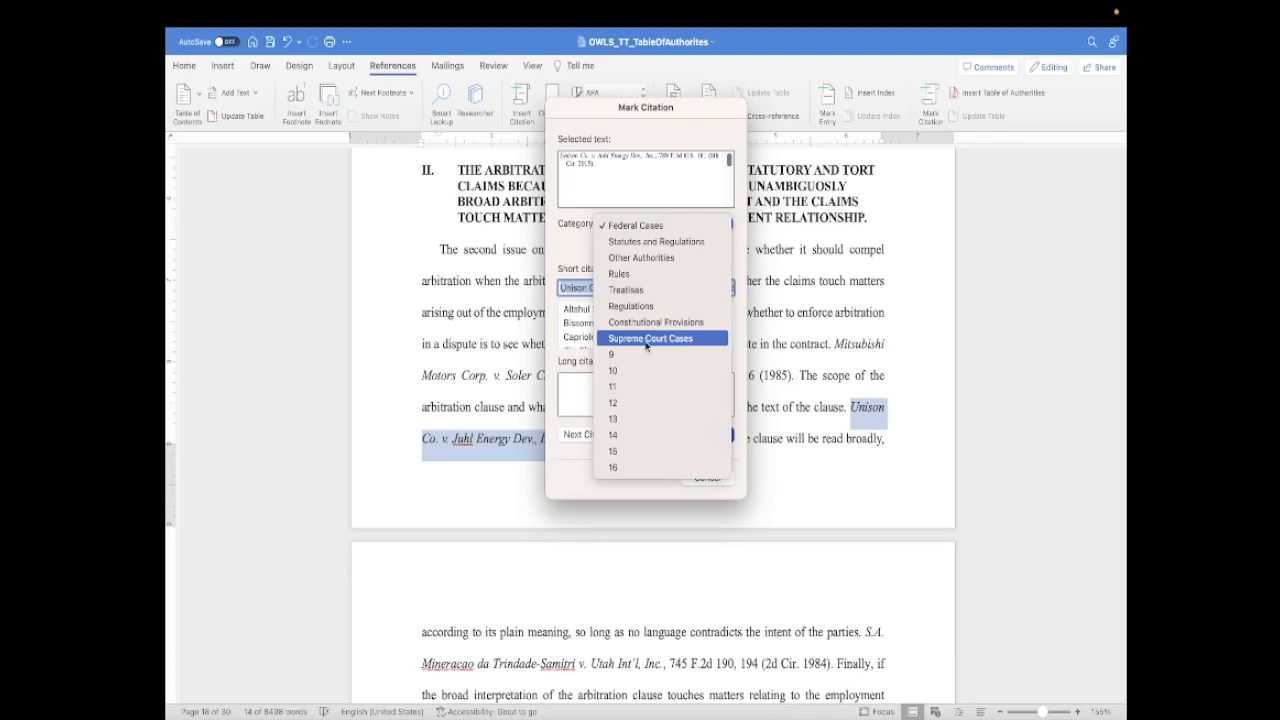
{"action": "left_click", "coordinate": [466, 487]}
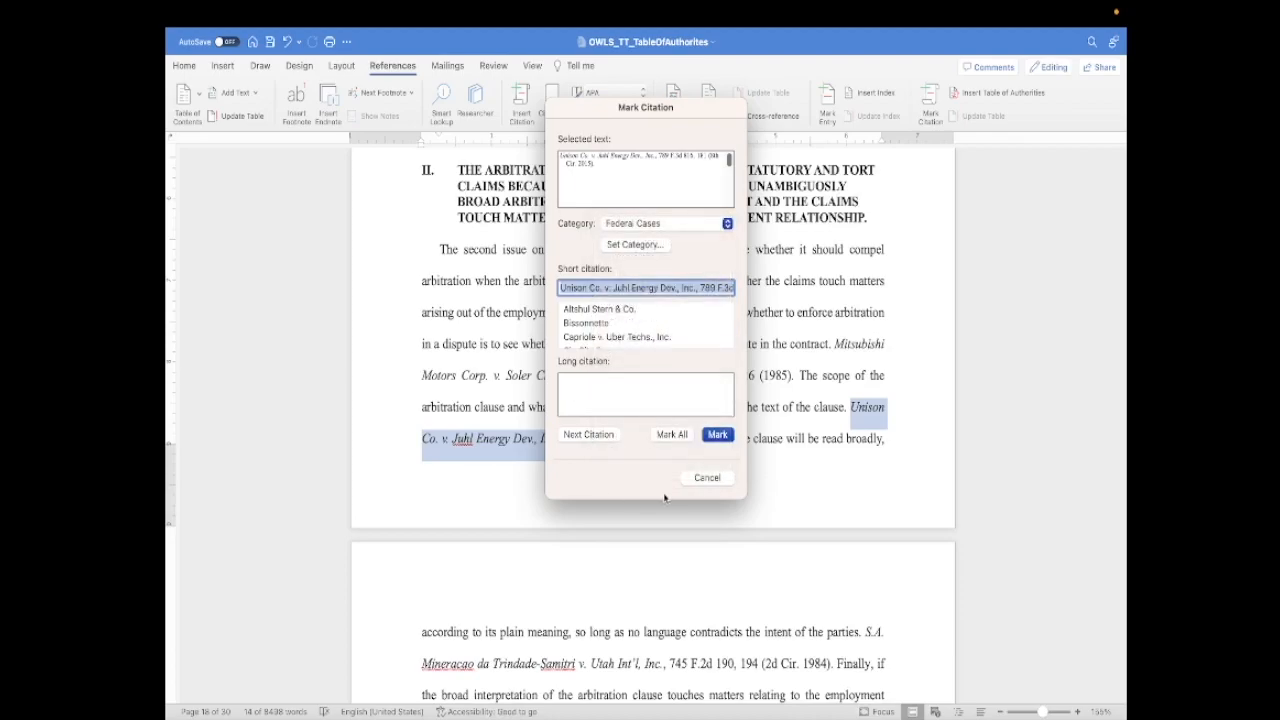
{"action": "left_click", "coordinate": [715, 477]}
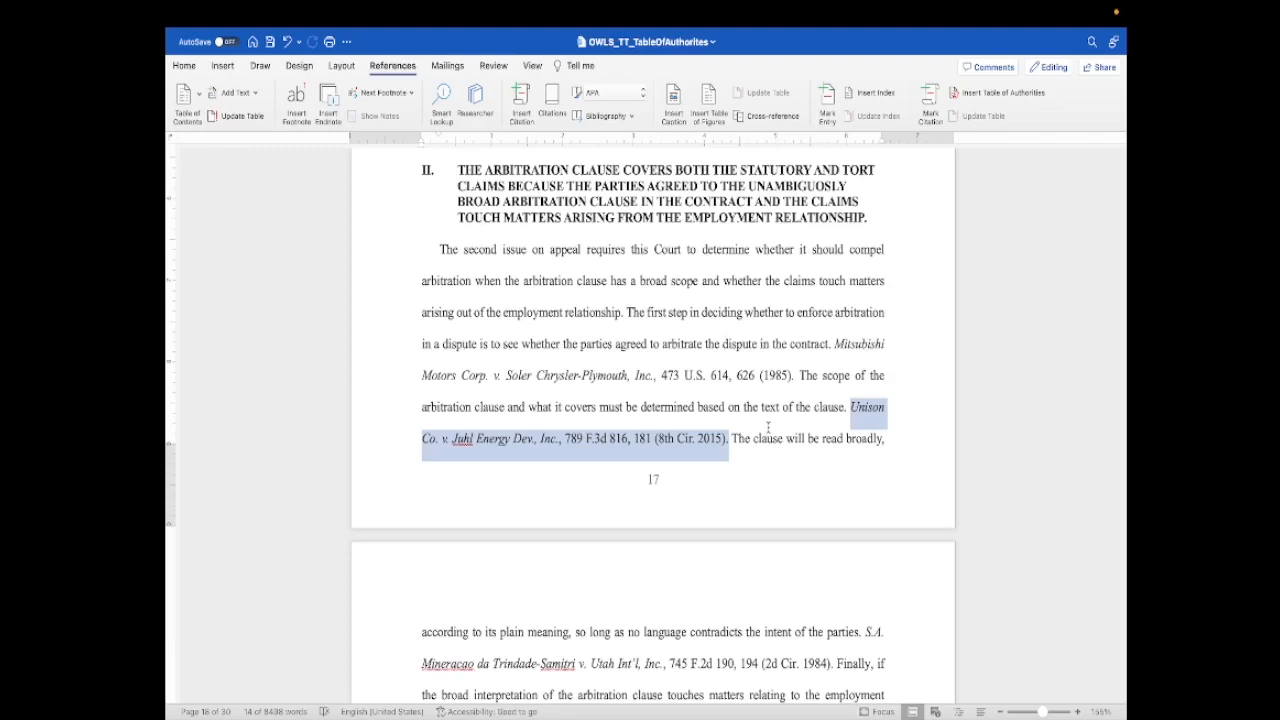
- Insert a table of authorities for the Supreme Court Cases category below the Table of Authorities heading, keeping passim and original formatting
{"action": "scroll", "coordinate": [768, 428], "scroll_direction": "up", "scroll_amount": 20}
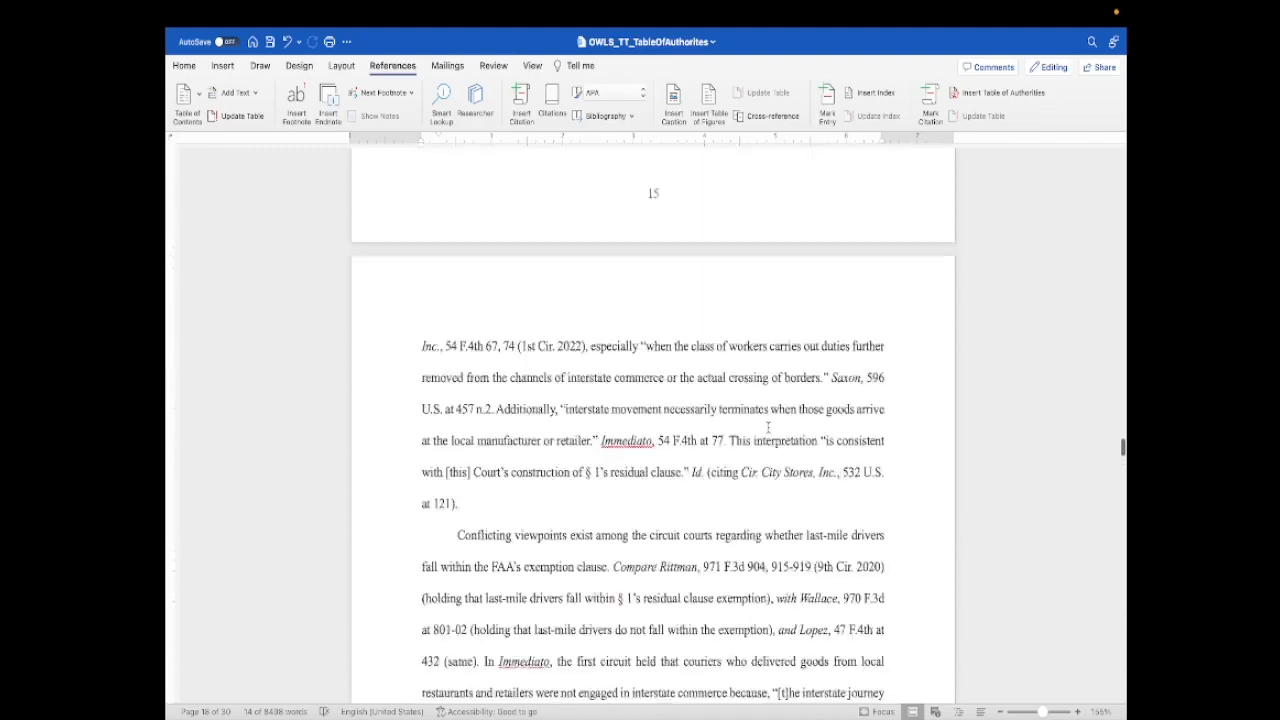
{"action": "scroll", "coordinate": [768, 428], "scroll_direction": "up", "scroll_amount": 20}
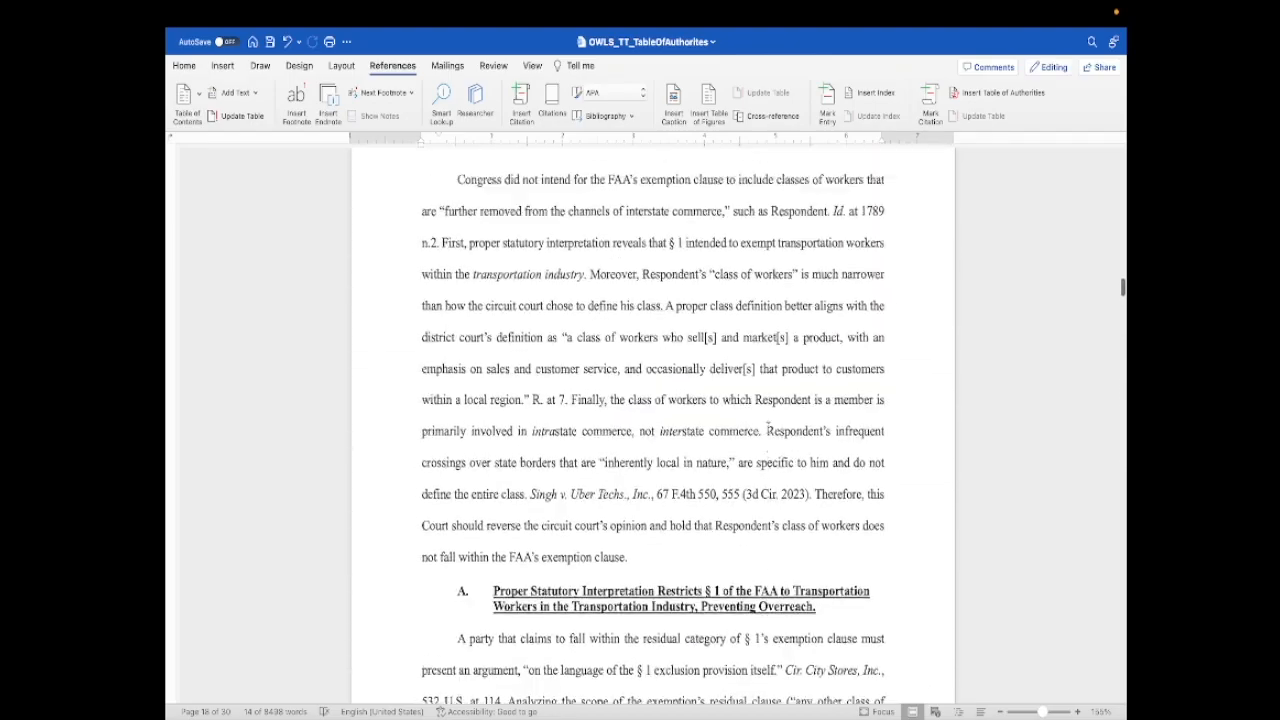
{"action": "scroll", "coordinate": [770, 427], "scroll_direction": "up", "scroll_amount": 10}
{"action": "left_click", "coordinate": [548, 498]}
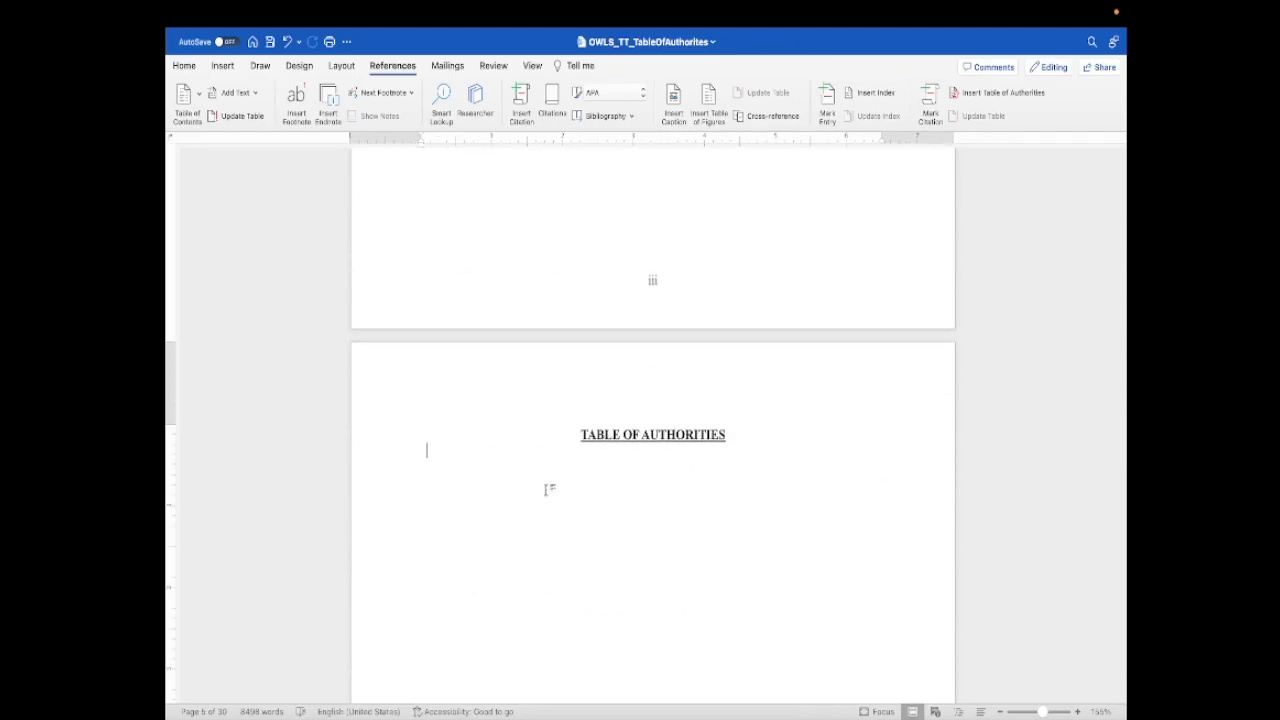
{"action": "scroll", "coordinate": [548, 489], "scroll_direction": "down", "scroll_amount": 3}
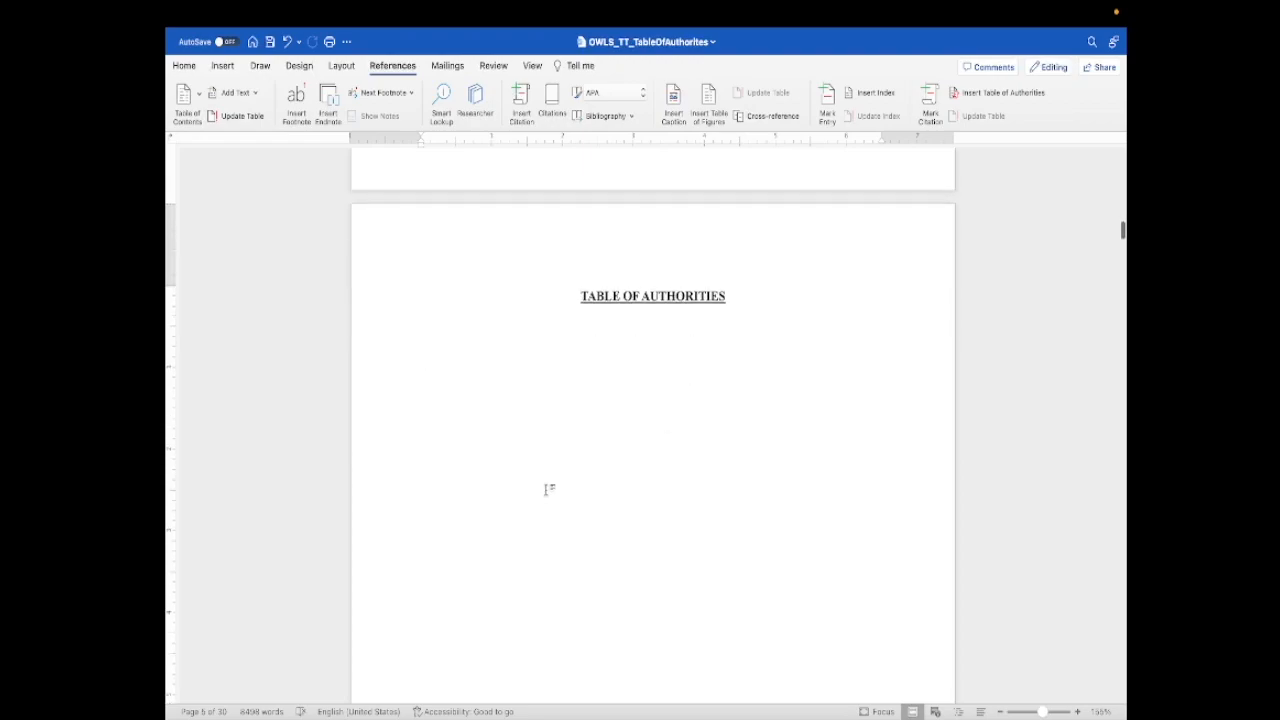
{"action": "left_click", "coordinate": [985, 93]}
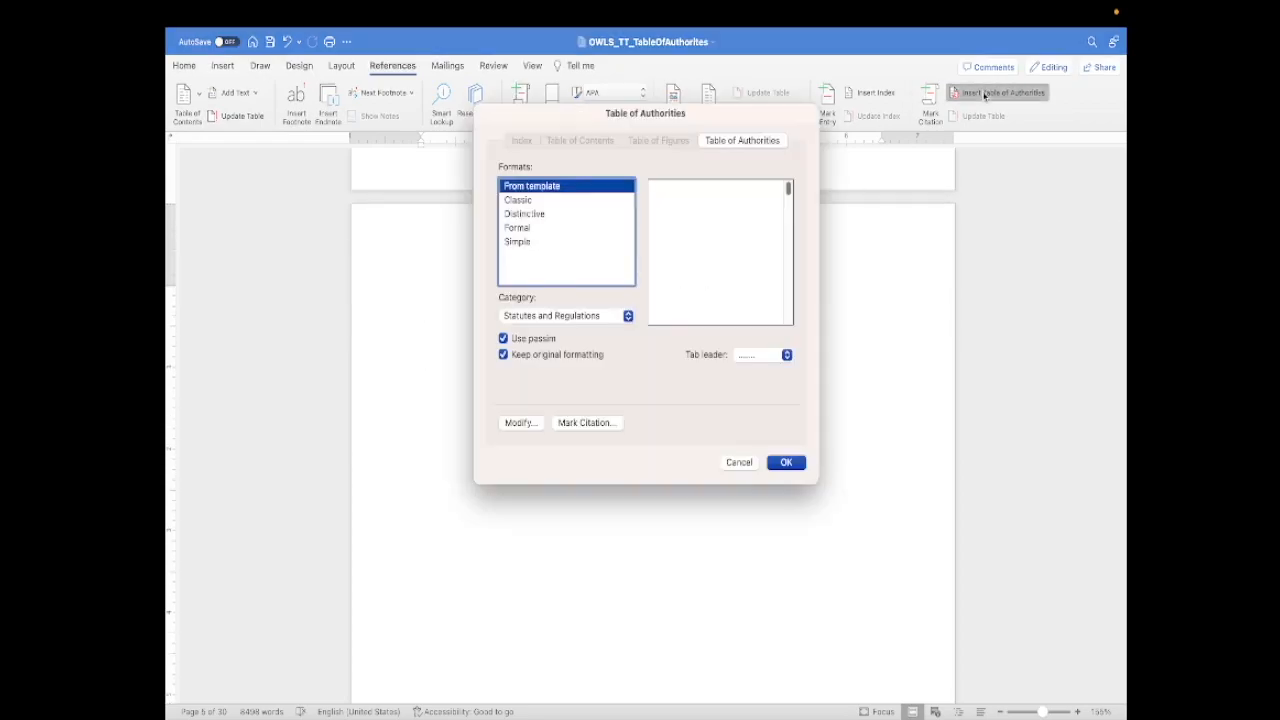
{"action": "left_click", "coordinate": [580, 316]}
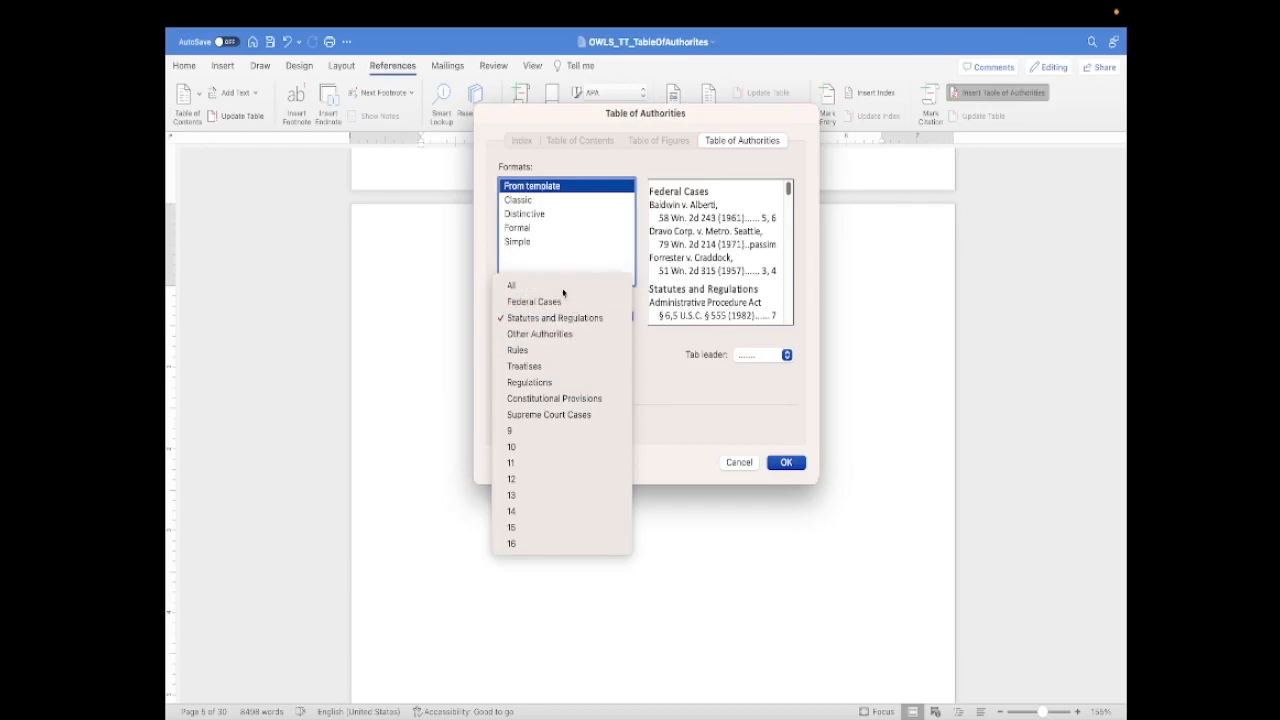
{"action": "left_click", "coordinate": [563, 291]}
{"action": "left_click", "coordinate": [580, 317]}
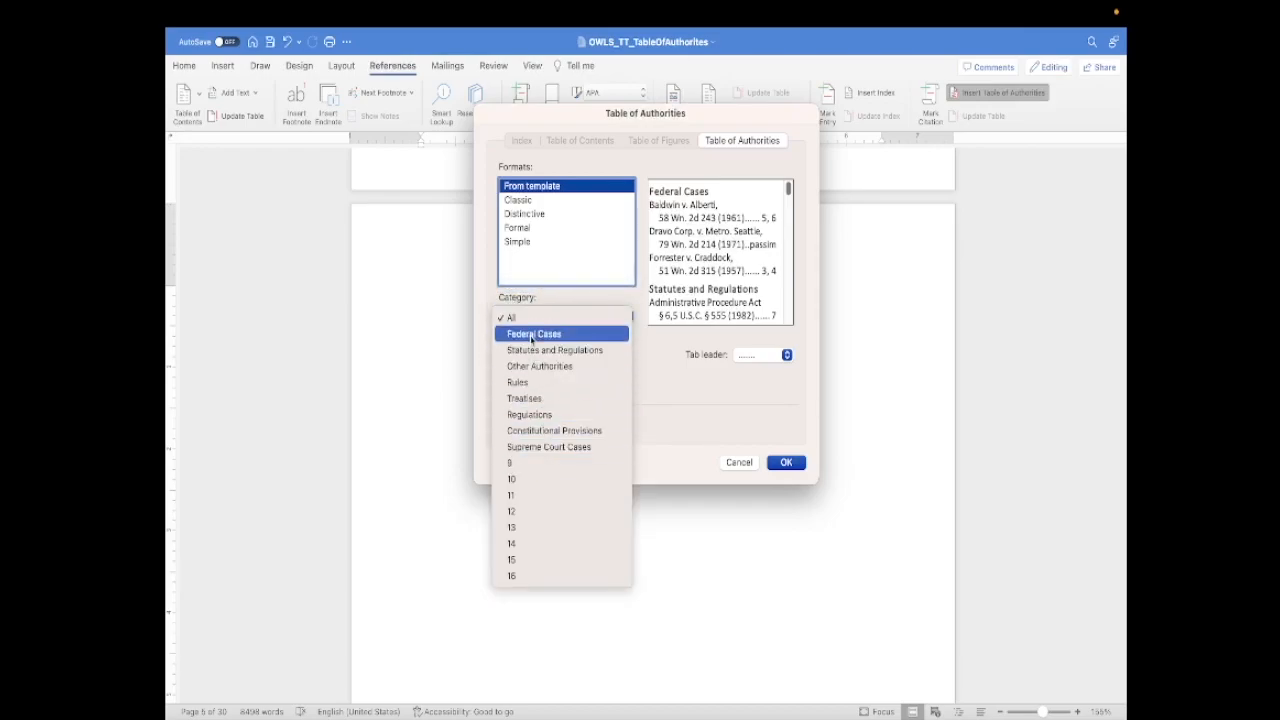
{"action": "left_click", "coordinate": [554, 447]}
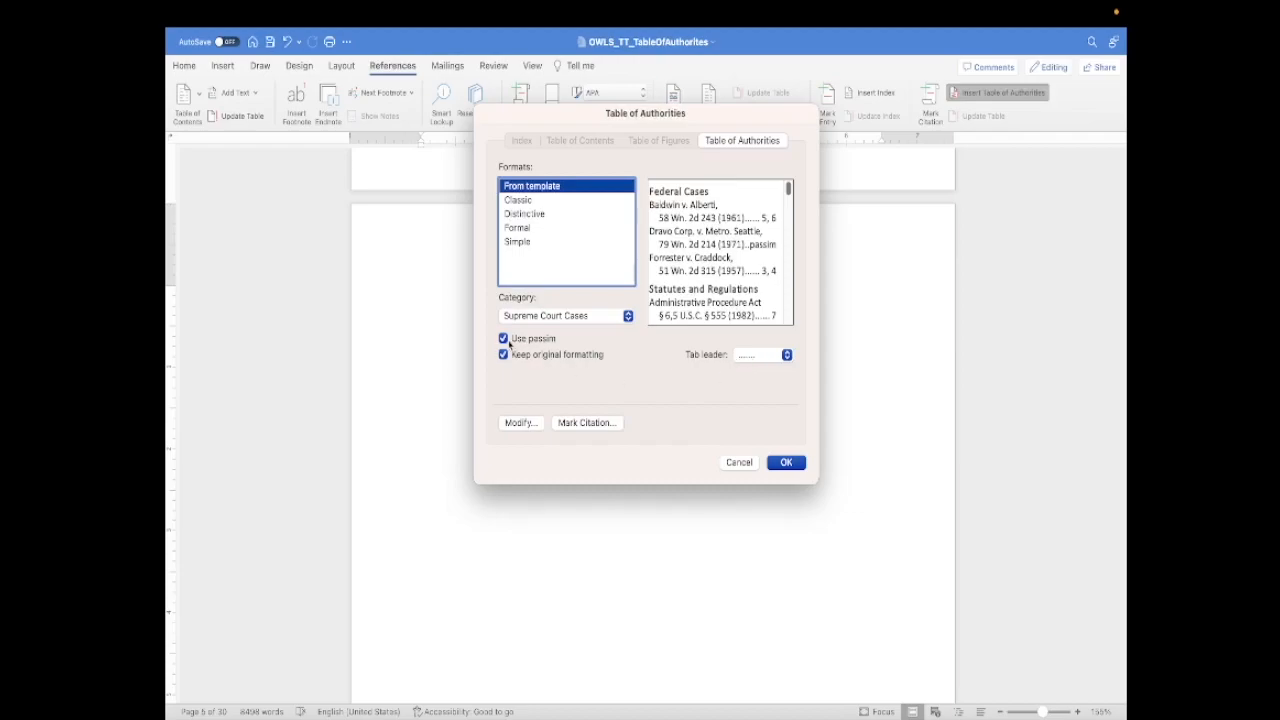
{"action": "left_click", "coordinate": [787, 463]}
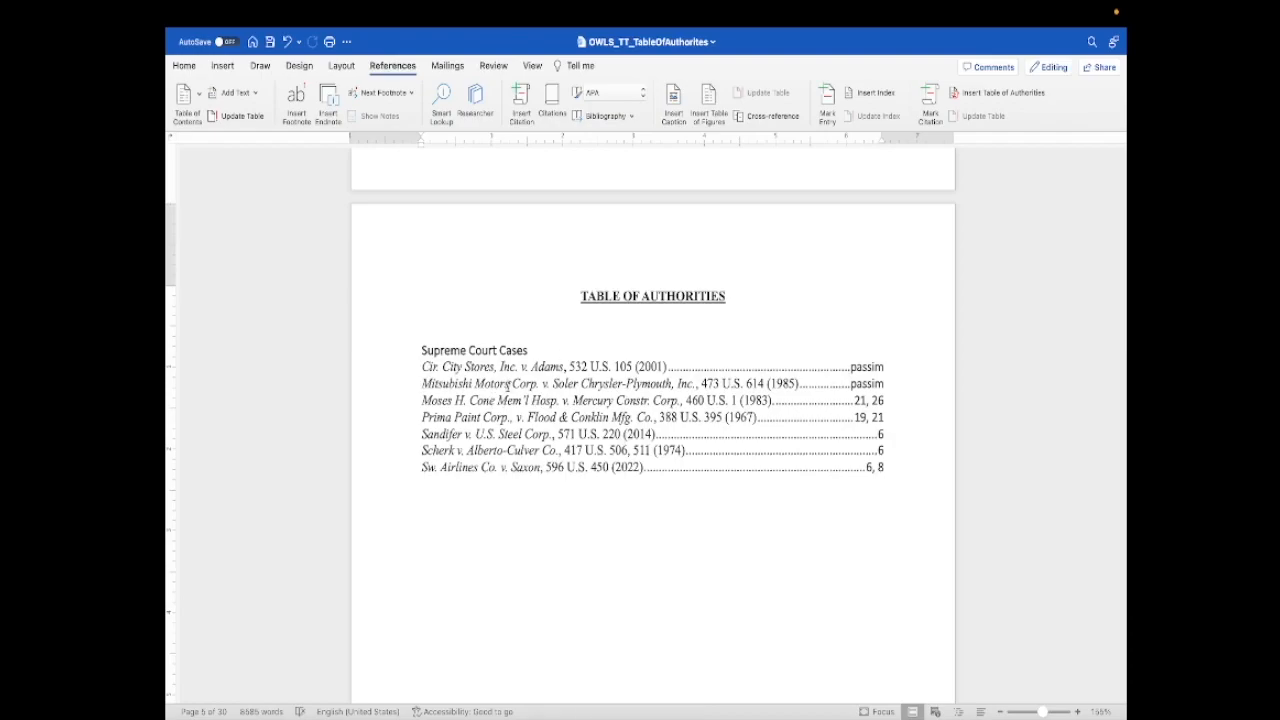
- Try removing pin cite 511 from the Scherk v. Alberto-Culver Co. entry, then update the Supreme Court Cases table
{"action": "left_click", "coordinate": [651, 450]}
{"action": "key", "text": "BackSpace"}
{"action": "key", "text": "BackSpace"}
{"action": "key", "text": "BackSpace"}
{"action": "type", "text": "506"}
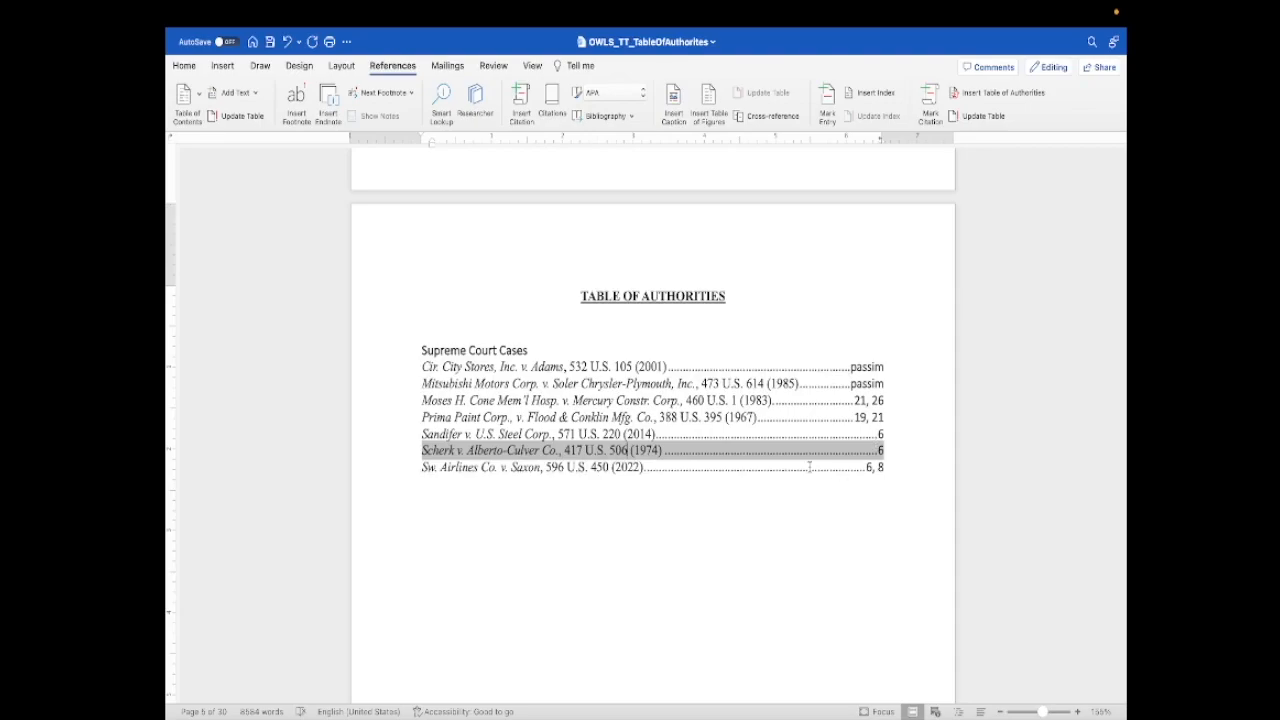
{"action": "left_click_drag", "start_coordinate": [886, 470], "coordinate": [410, 347]}
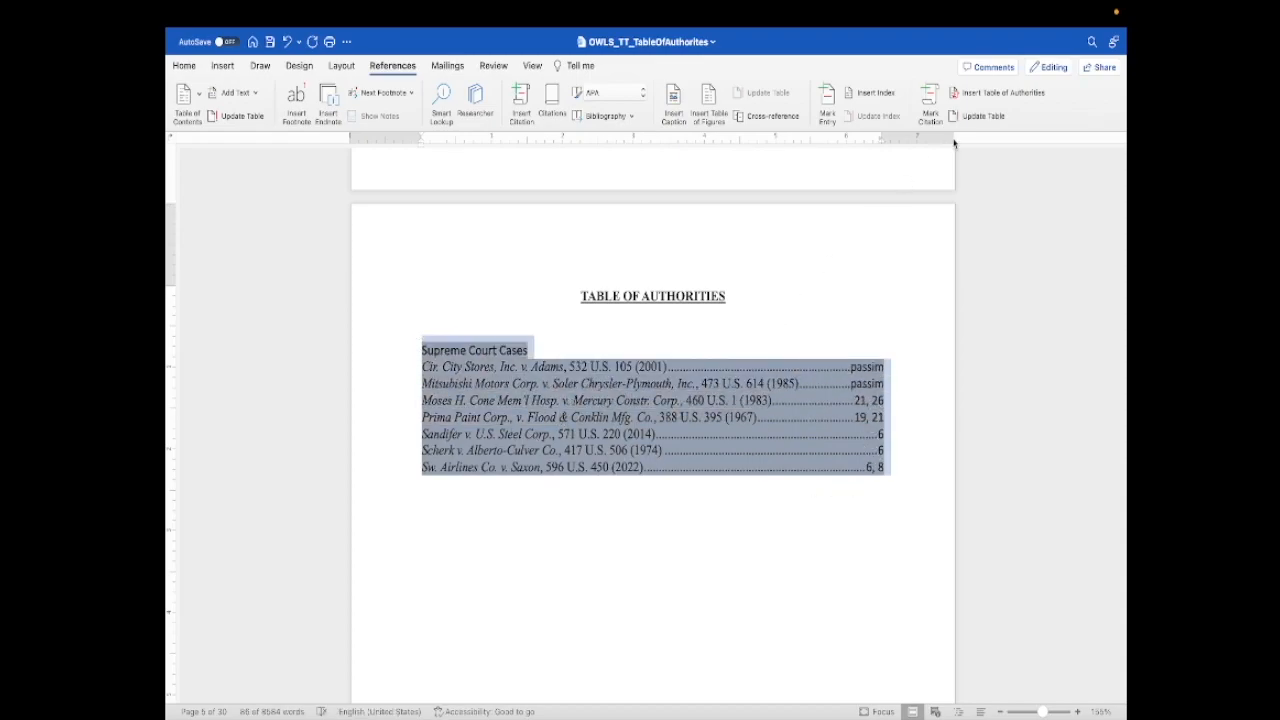
{"action": "left_click", "coordinate": [975, 117]}
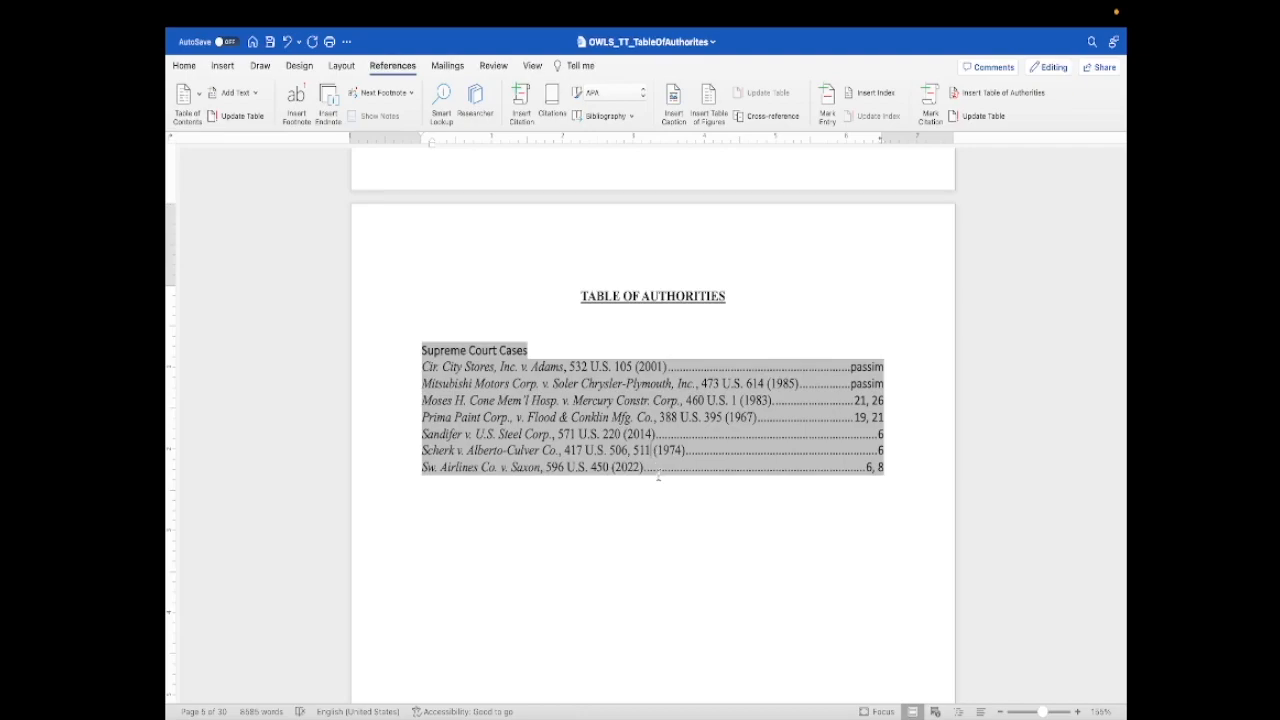
- Delete pin cite 511 from the updated Scherk entry so it reads 417 U.S. 506 (1974)
{"action": "key", "text": "BackSpace"}
{"action": "key", "text": "BackSpace"}
{"action": "key", "text": "BackSpace"}
{"action": "key", "text": "BackSpace"}
{"action": "key", "text": "BackSpace"}
{"action": "left_click", "coordinate": [689, 523]}
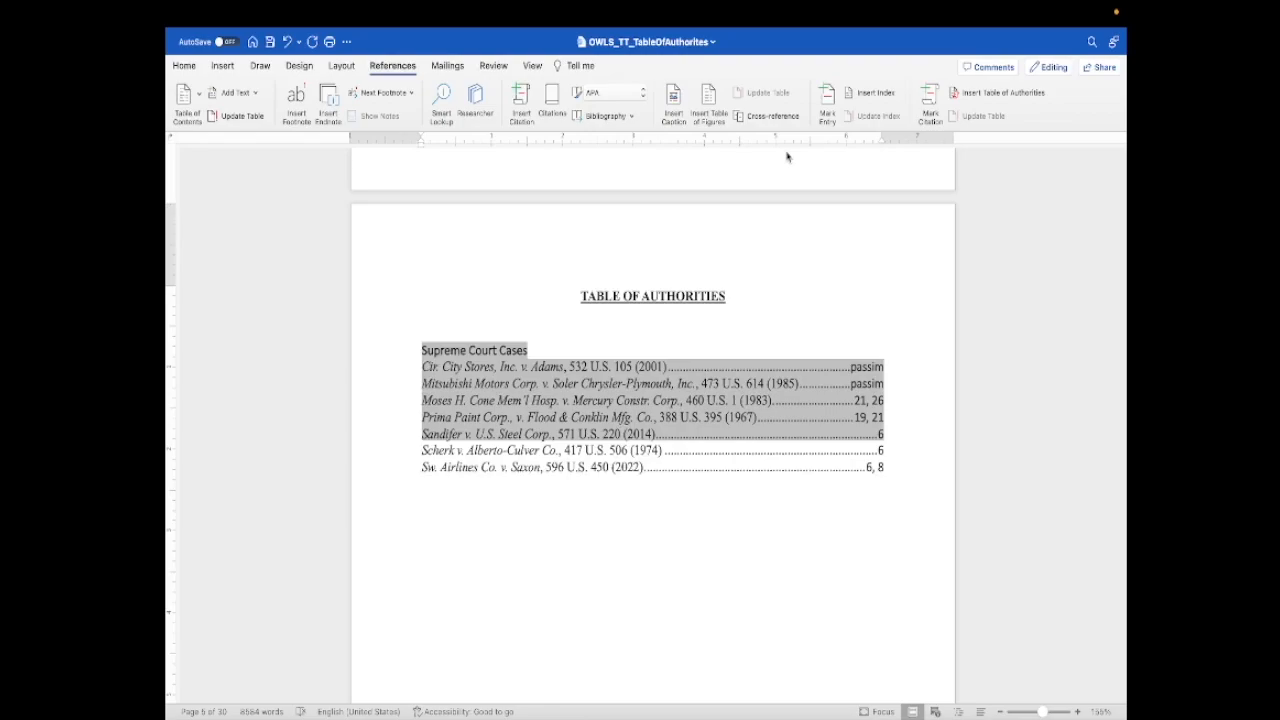
- Insert a table of authorities for the Federal Cases category below the Supreme Court Cases list
{"action": "left_click", "coordinate": [966, 95]}
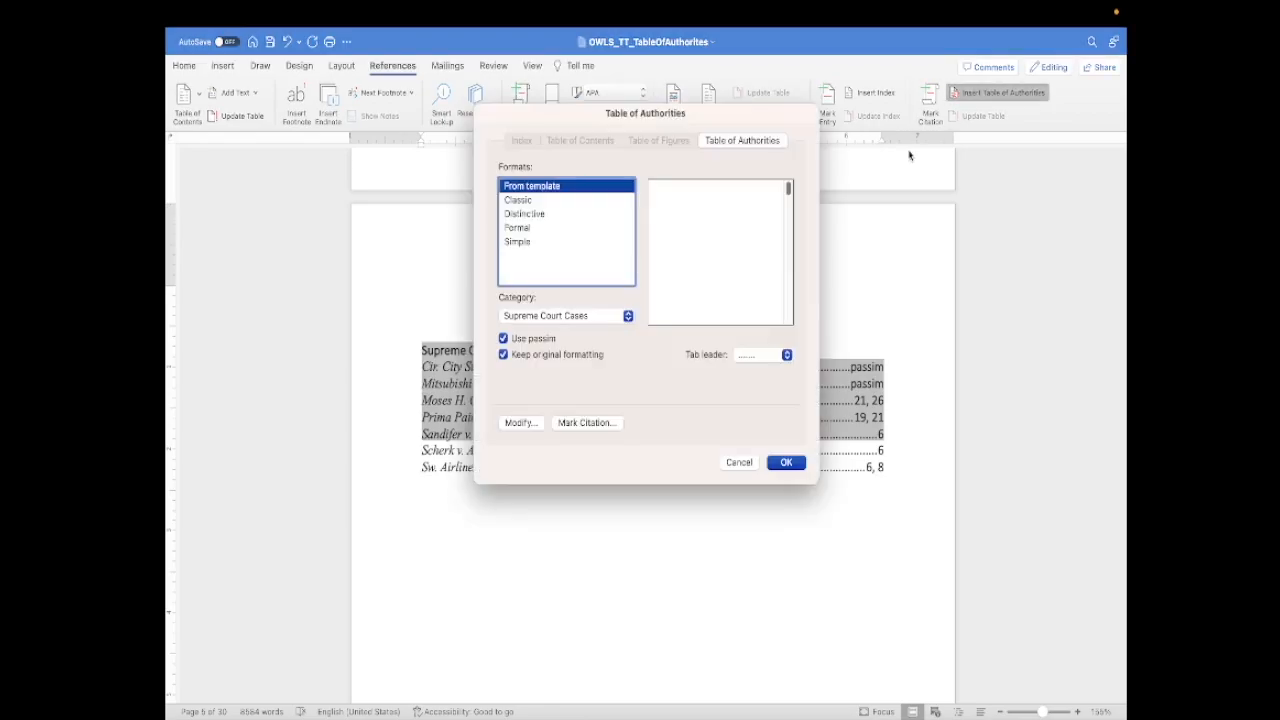
{"action": "left_click", "coordinate": [555, 318]}
{"action": "left_click", "coordinate": [558, 221]}
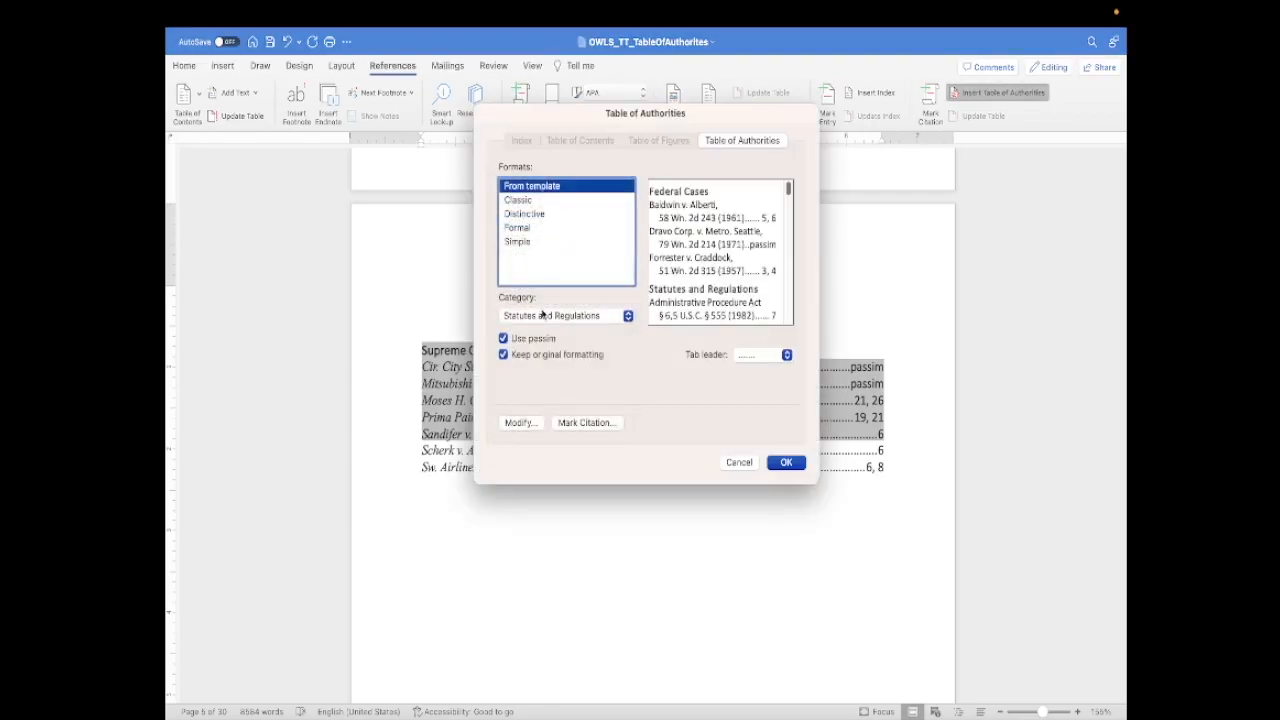
{"action": "left_click", "coordinate": [557, 316]}
{"action": "left_click", "coordinate": [530, 298]}
{"action": "left_click", "coordinate": [786, 463]}
{"action": "scroll", "coordinate": [786, 463], "scroll_direction": "down", "scroll_amount": 2}
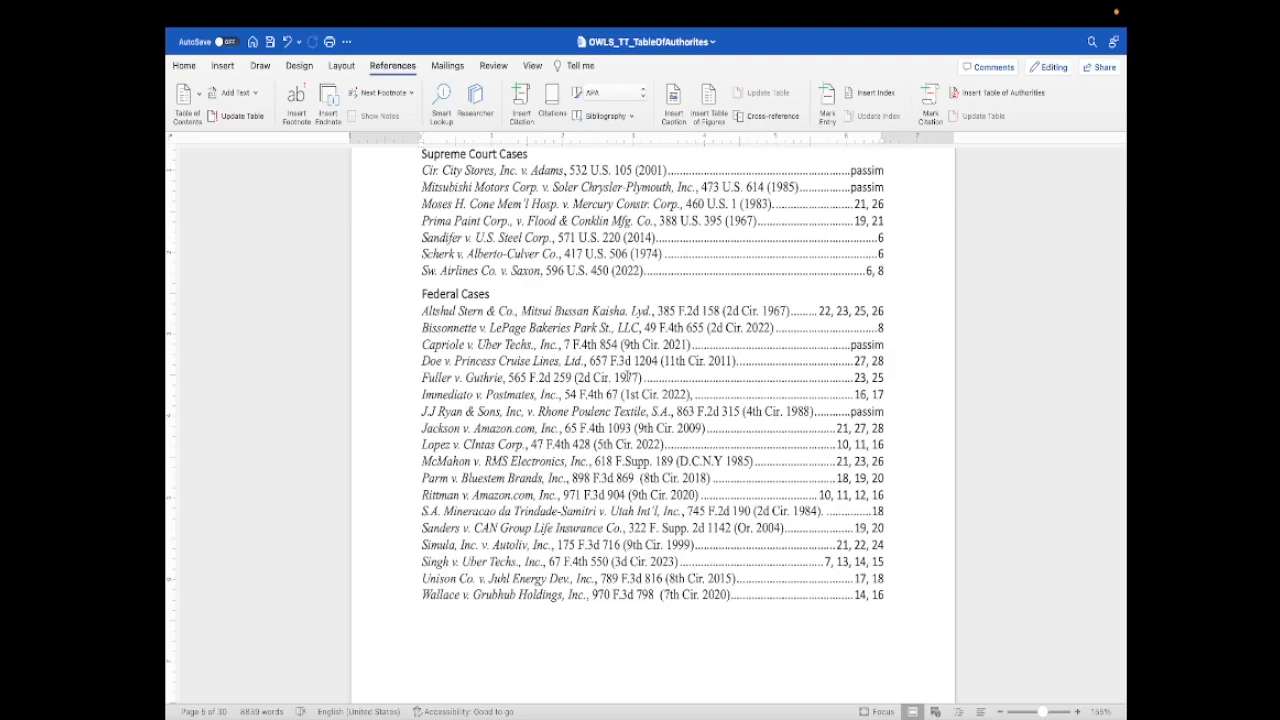
{"action": "scroll", "coordinate": [627, 376], "scroll_direction": "up", "scroll_amount": 2}
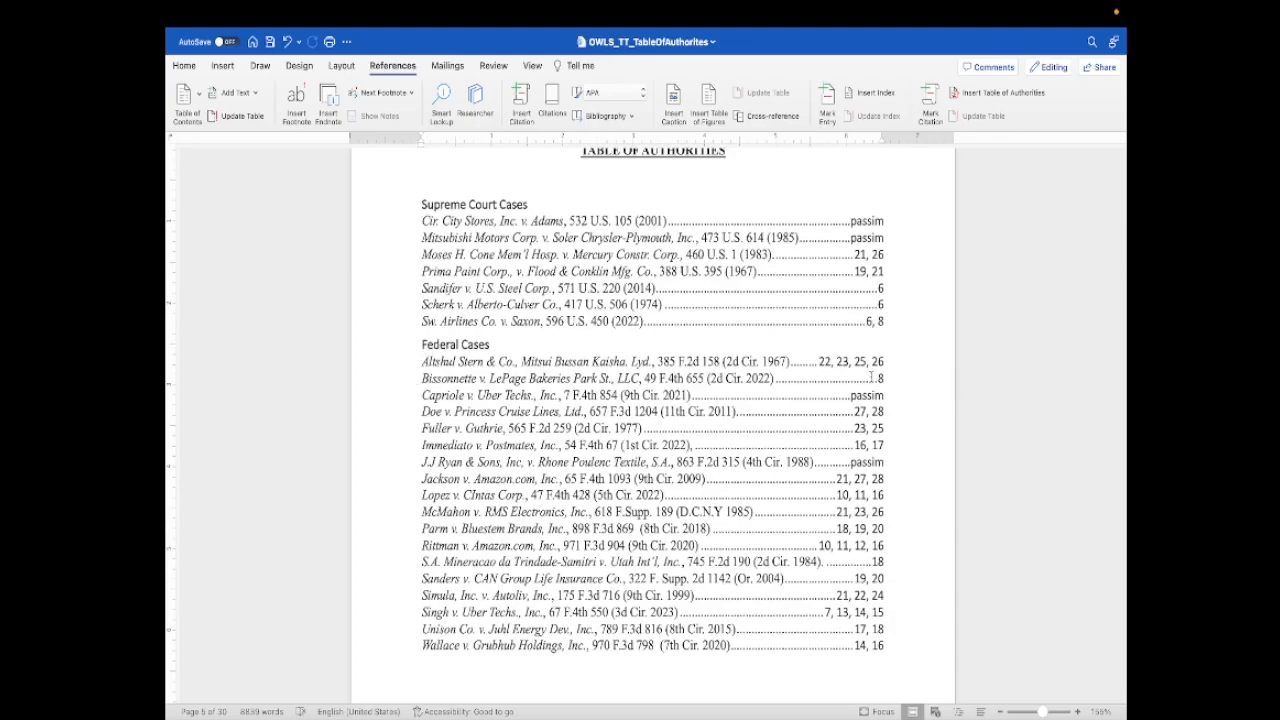
- Change the font of the Supreme Court Cases and Federal Cases tables to Times New Roman
{"action": "triple_click", "coordinate": [893, 648]}
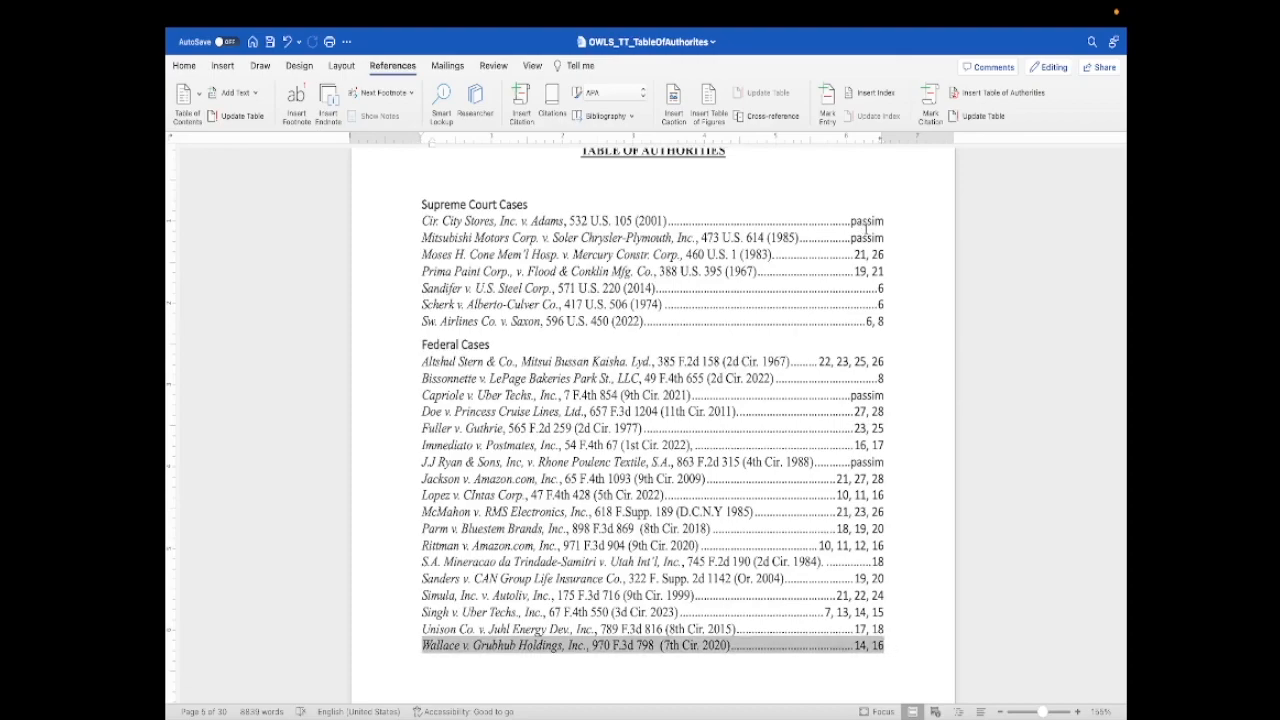
{"action": "left_click", "coordinate": [889, 632], "text": "shift"}
{"action": "left_click_drag", "start_coordinate": [889, 632], "coordinate": [576, 316]}
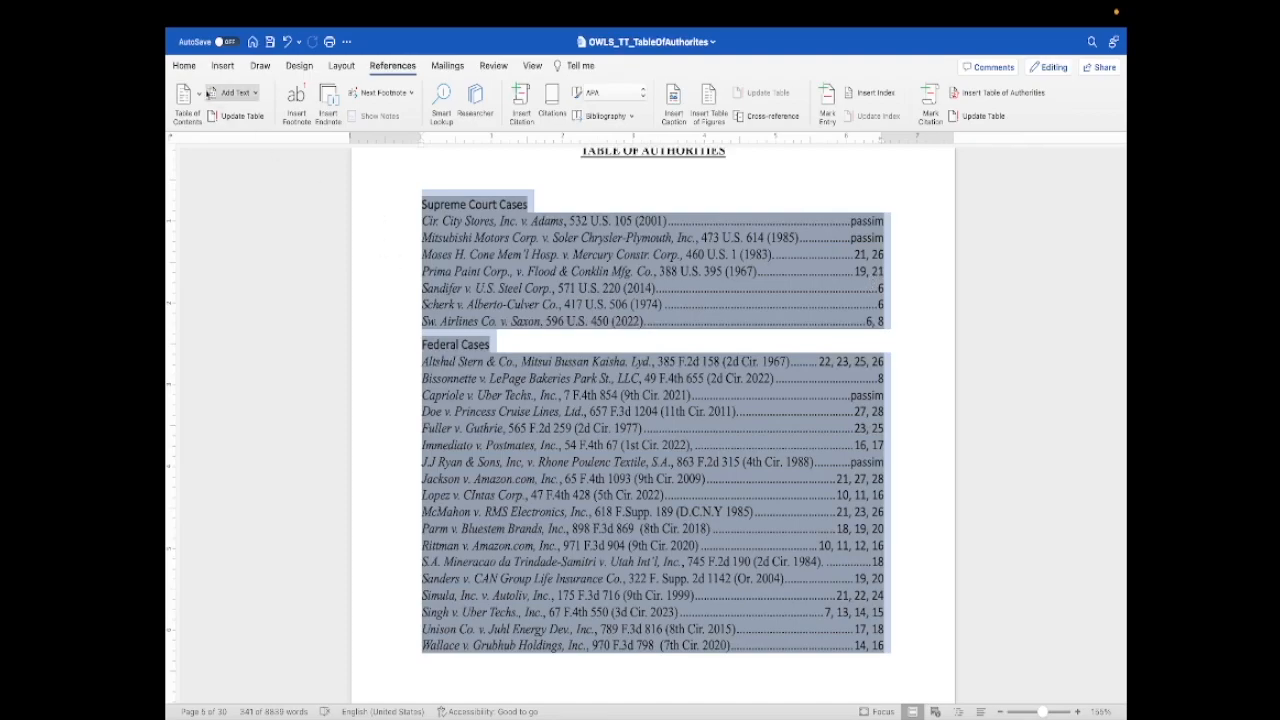
{"action": "left_click", "coordinate": [185, 67]}
{"action": "left_click", "coordinate": [289, 92]}
{"action": "left_click", "coordinate": [295, 220]}
- Make the Federal Cases and Supreme Court Cases category headings bold and italic
{"action": "left_click_drag", "start_coordinate": [393, 620], "coordinate": [393, 340]}
{"action": "key", "text": "super+i"}
{"action": "left_click_drag", "start_coordinate": [543, 207], "coordinate": [425, 208]}
{"action": "key", "text": "super+i"}
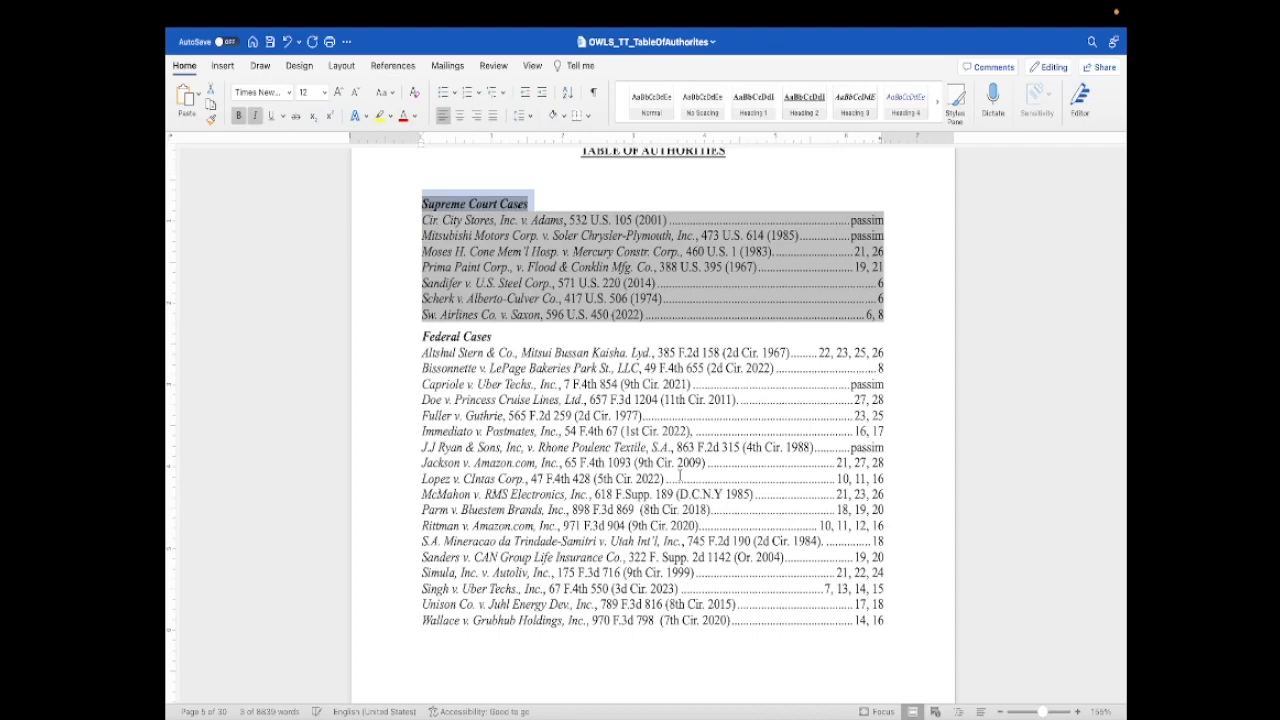
- Set the line spacing of both case tables to 2.0
{"action": "left_click_drag", "start_coordinate": [895, 626], "coordinate": [426, 205]}
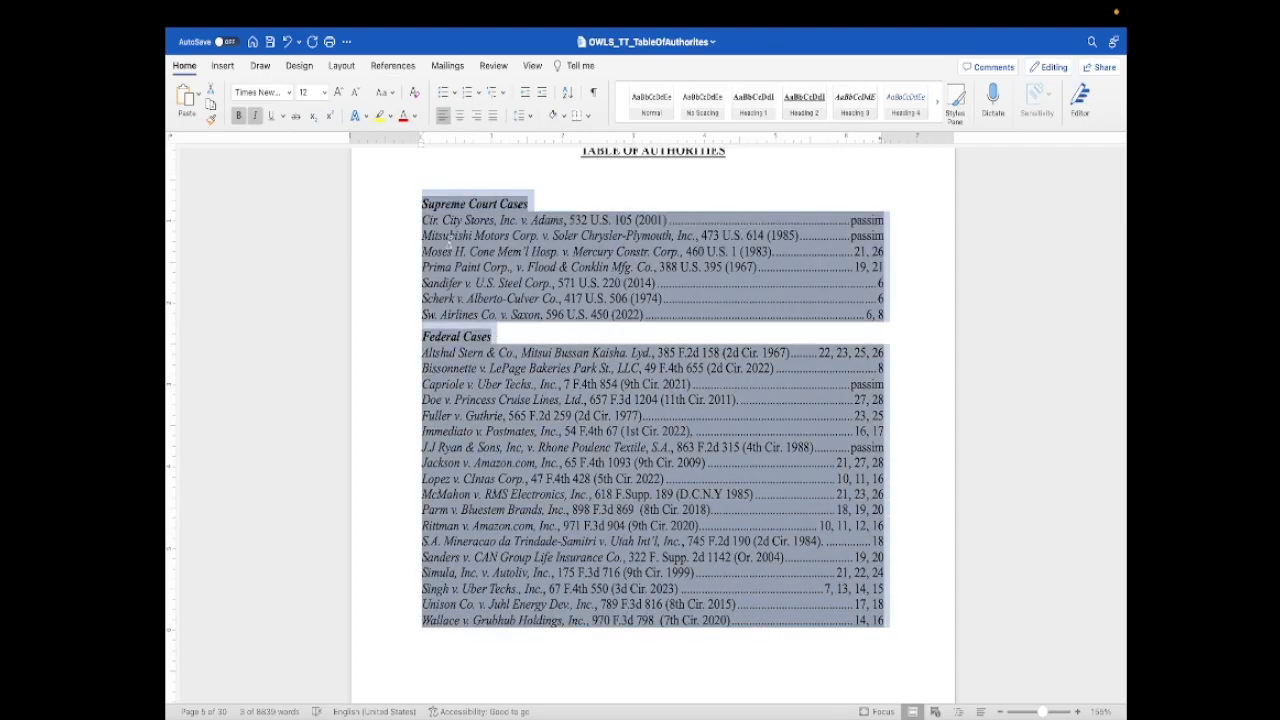
{"action": "left_click", "coordinate": [528, 116]}
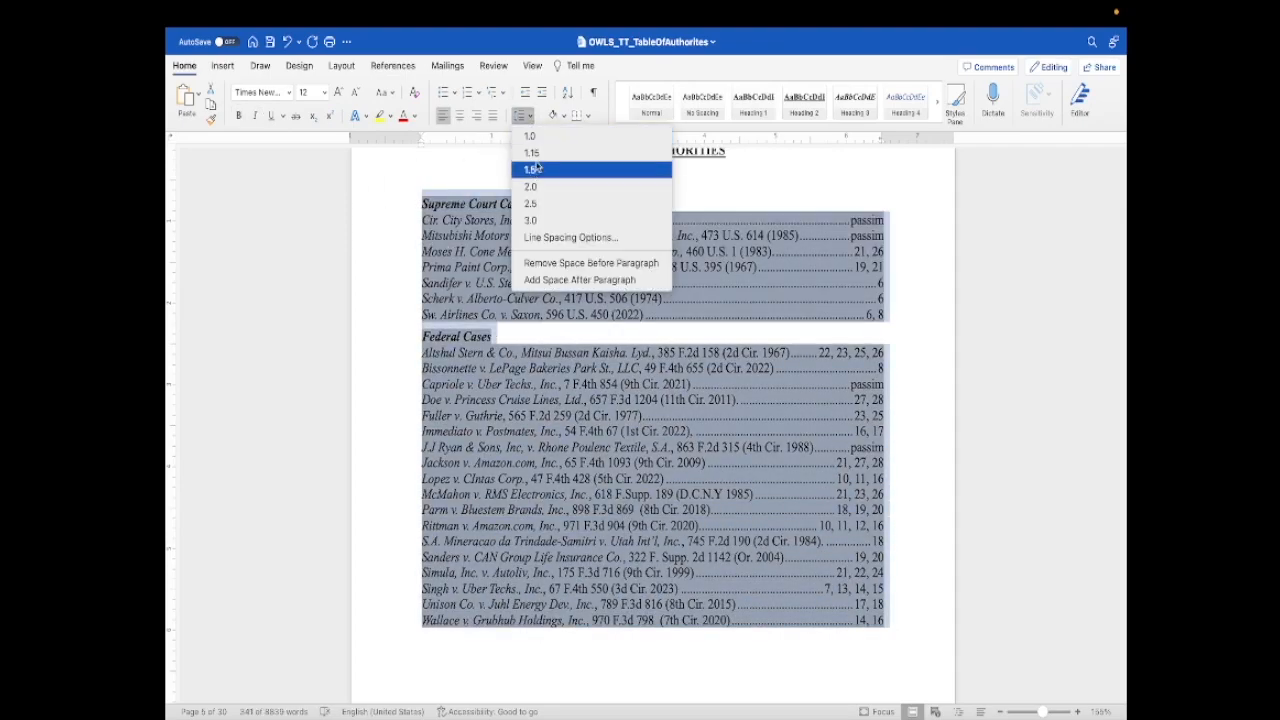
{"action": "left_click", "coordinate": [528, 180]}
{"action": "left_click", "coordinate": [714, 218]}
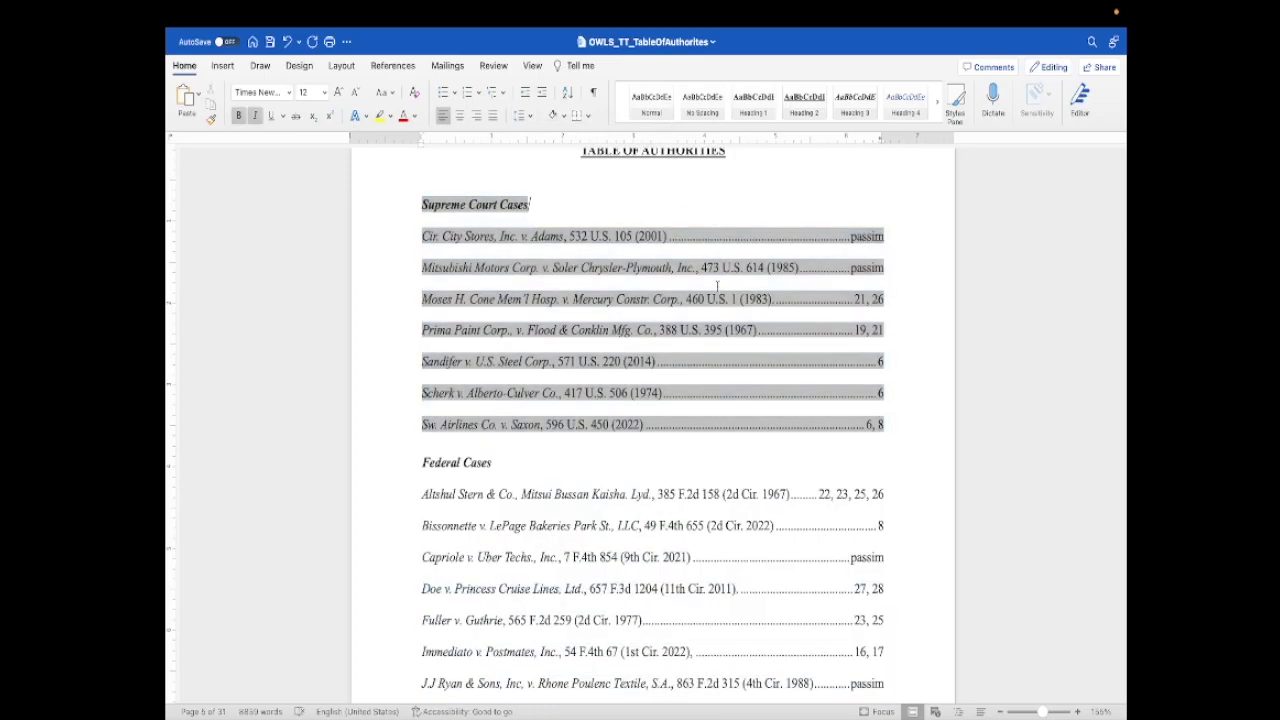
{"action": "left_click", "coordinate": [628, 393]}
{"action": "key", "text": "BackSpace"}
- Examine the double-spaced entries and page numbers across both pages, through Wallace v. Grubhub Holdings, Inc
{"action": "scroll", "coordinate": [720, 474], "scroll_direction": "down", "scroll_amount": 5}
{"action": "scroll", "coordinate": [720, 474], "scroll_direction": "down", "scroll_amount": 4}
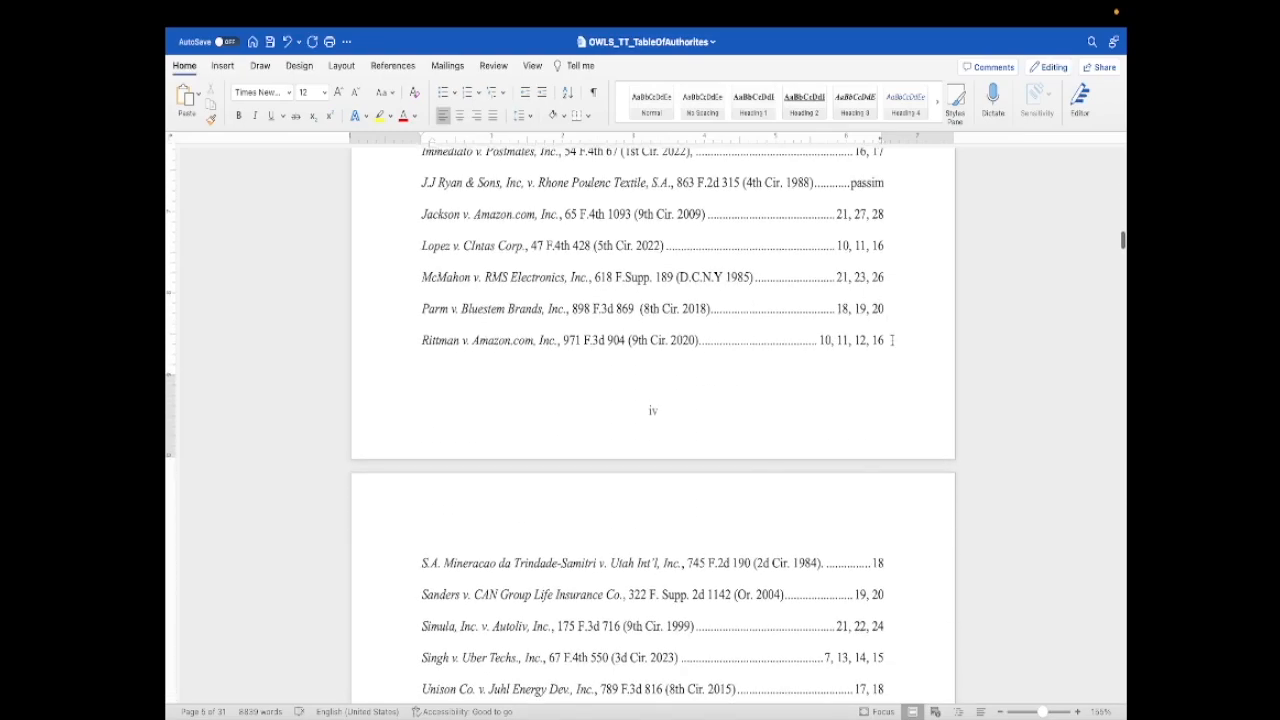
{"action": "scroll", "coordinate": [860, 330], "scroll_direction": "up", "scroll_amount": 2}
{"action": "scroll", "coordinate": [860, 330], "scroll_direction": "up", "scroll_amount": 1}
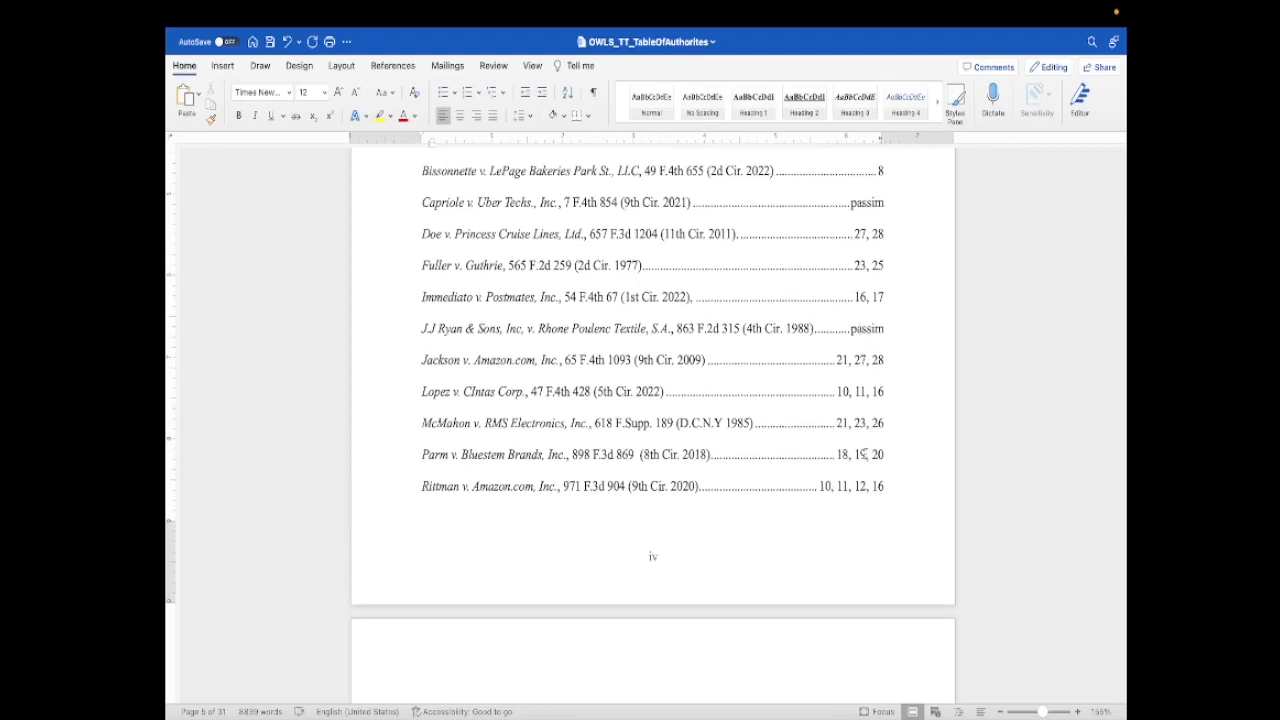
{"action": "scroll", "coordinate": [866, 455], "scroll_direction": "down", "scroll_amount": 7}
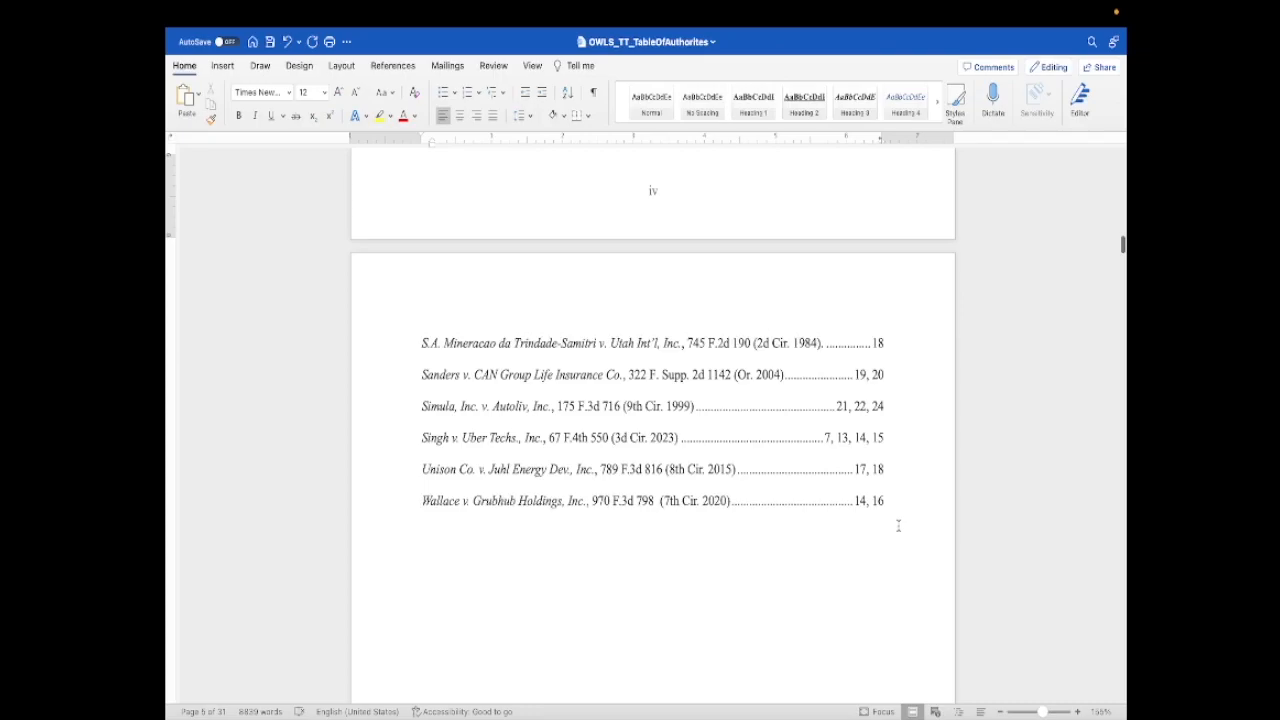
{"action": "left_click_drag", "start_coordinate": [894, 500], "coordinate": [459, 527]}
{"action": "left_click", "coordinate": [467, 665]}
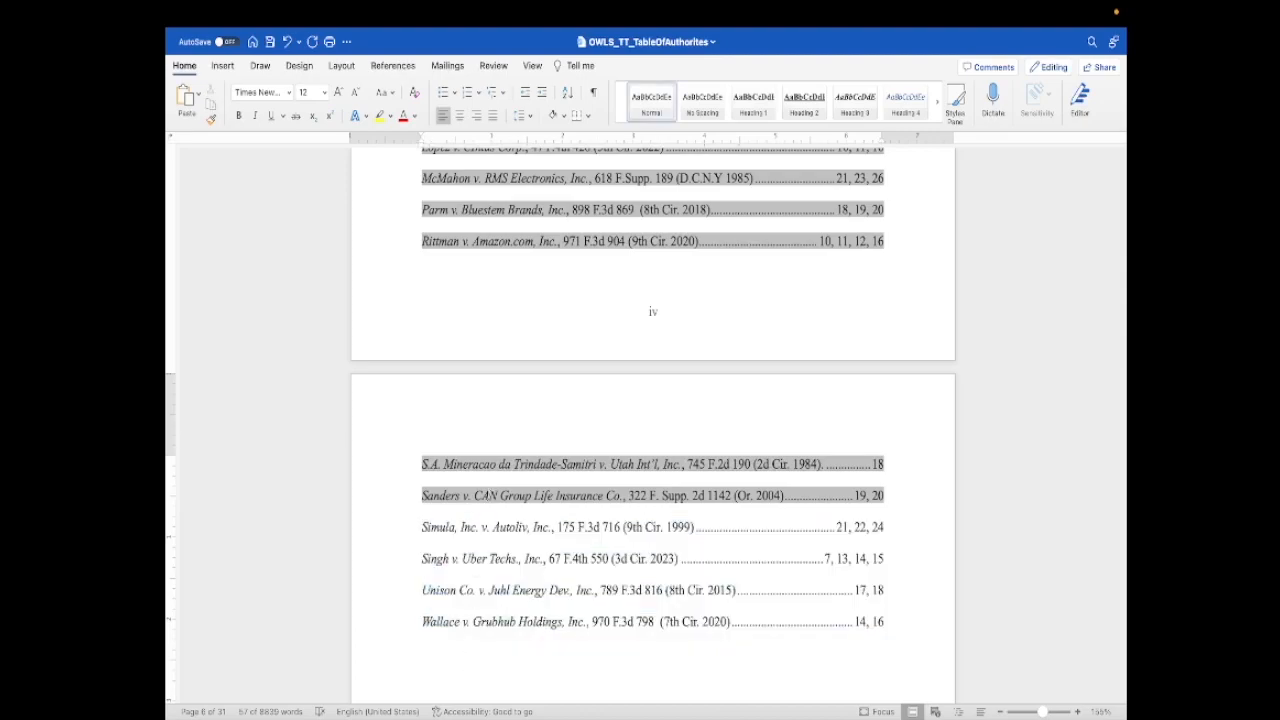
- Update the Federal Cases table and compare its formatting with the Supreme Court Cases table
{"action": "scroll", "coordinate": [653, 400], "scroll_direction": "up", "scroll_amount": 8}
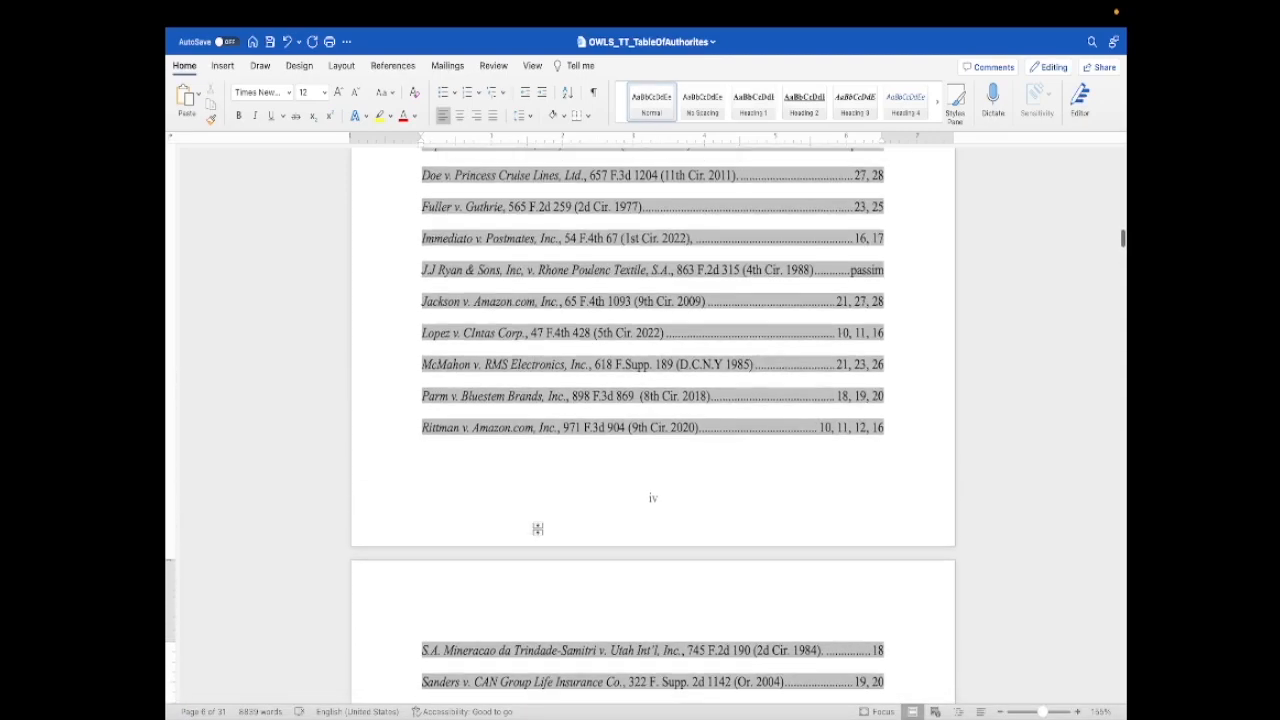
{"action": "left_click", "coordinate": [392, 65]}
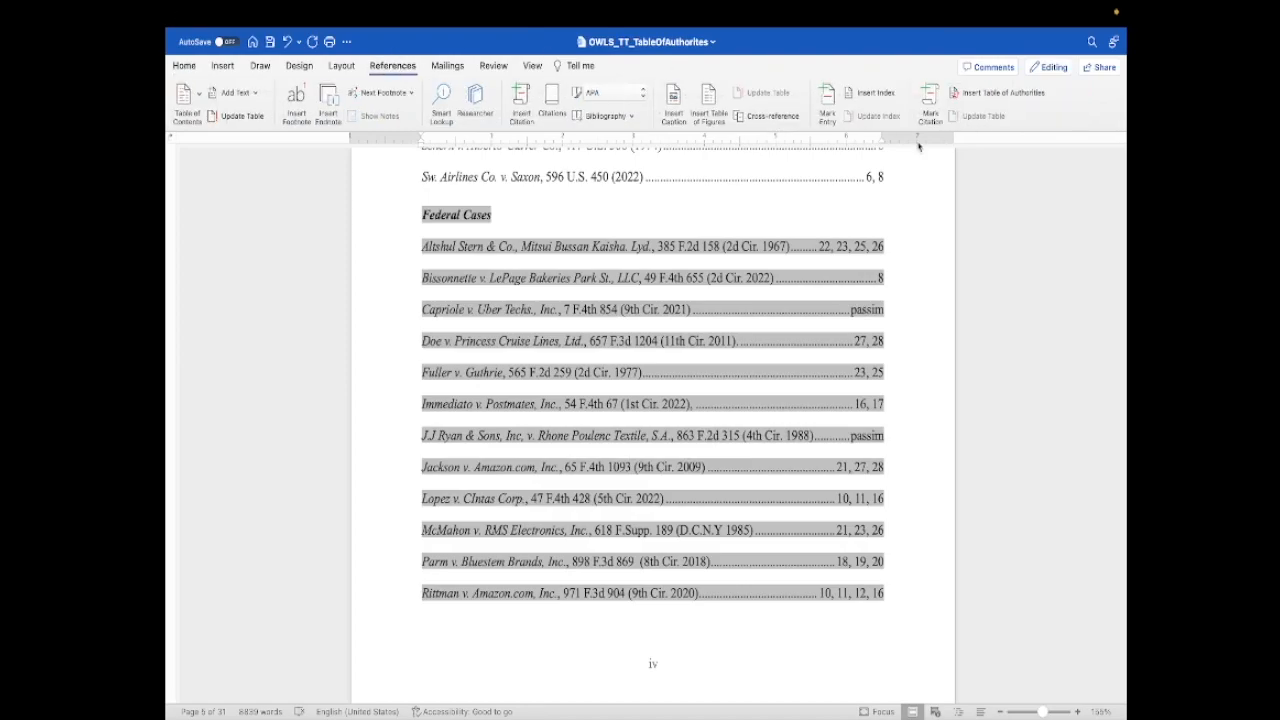
{"action": "left_click", "coordinate": [966, 118]}
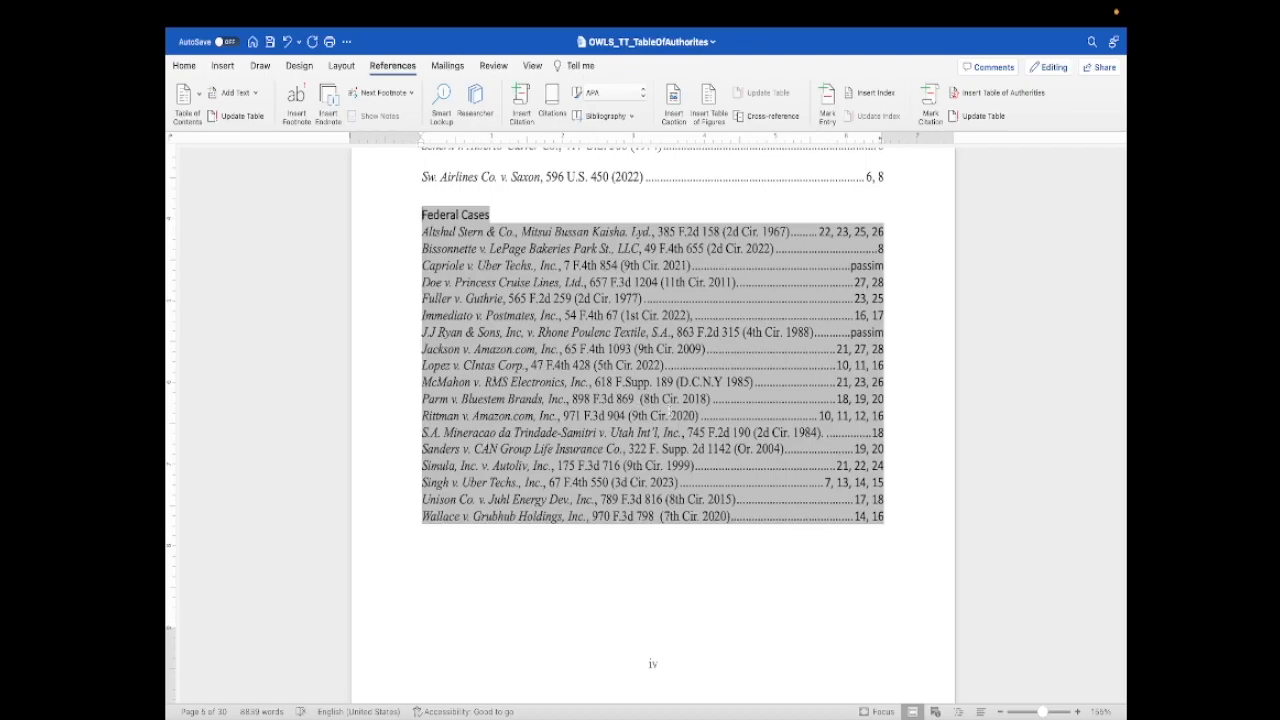
{"action": "left_click", "coordinate": [707, 561]}
{"action": "scroll", "coordinate": [707, 561], "scroll_direction": "up", "scroll_amount": 5}
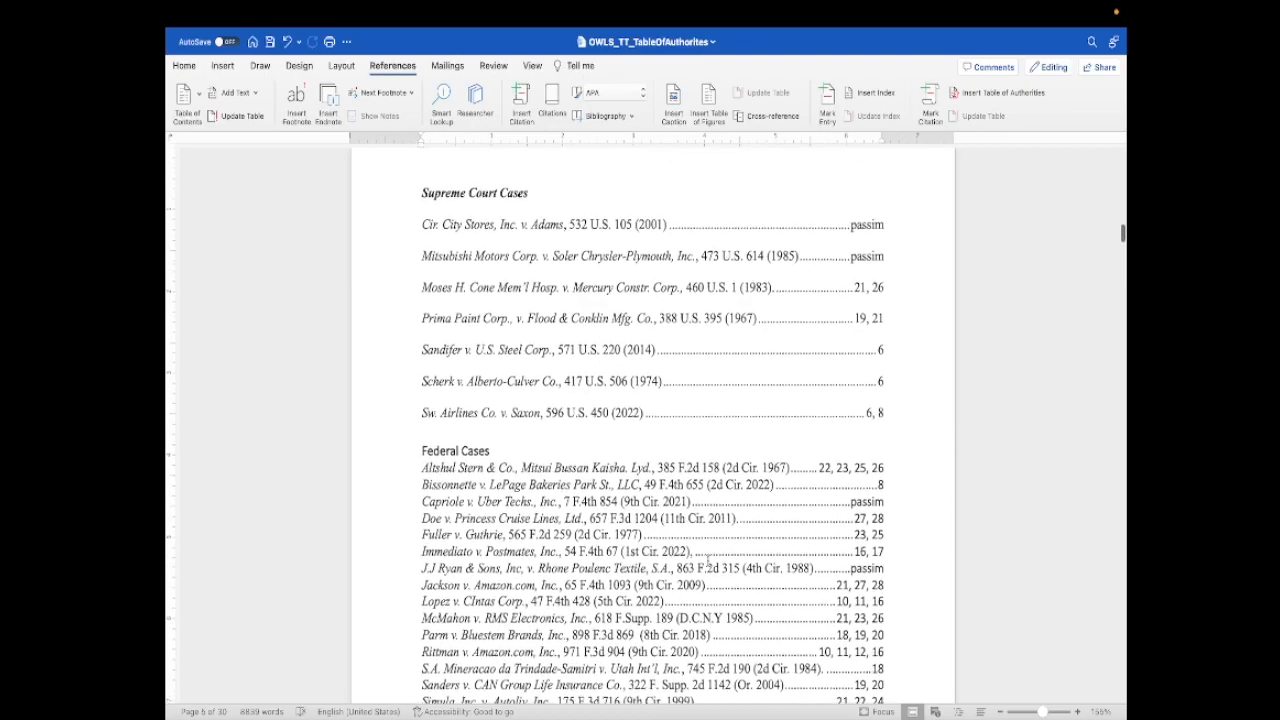
- Insert a table of authorities for the Statutes and Regulations category below the Federal Cases list, and review the result
{"action": "scroll", "coordinate": [707, 561], "scroll_direction": "down", "scroll_amount": 5}
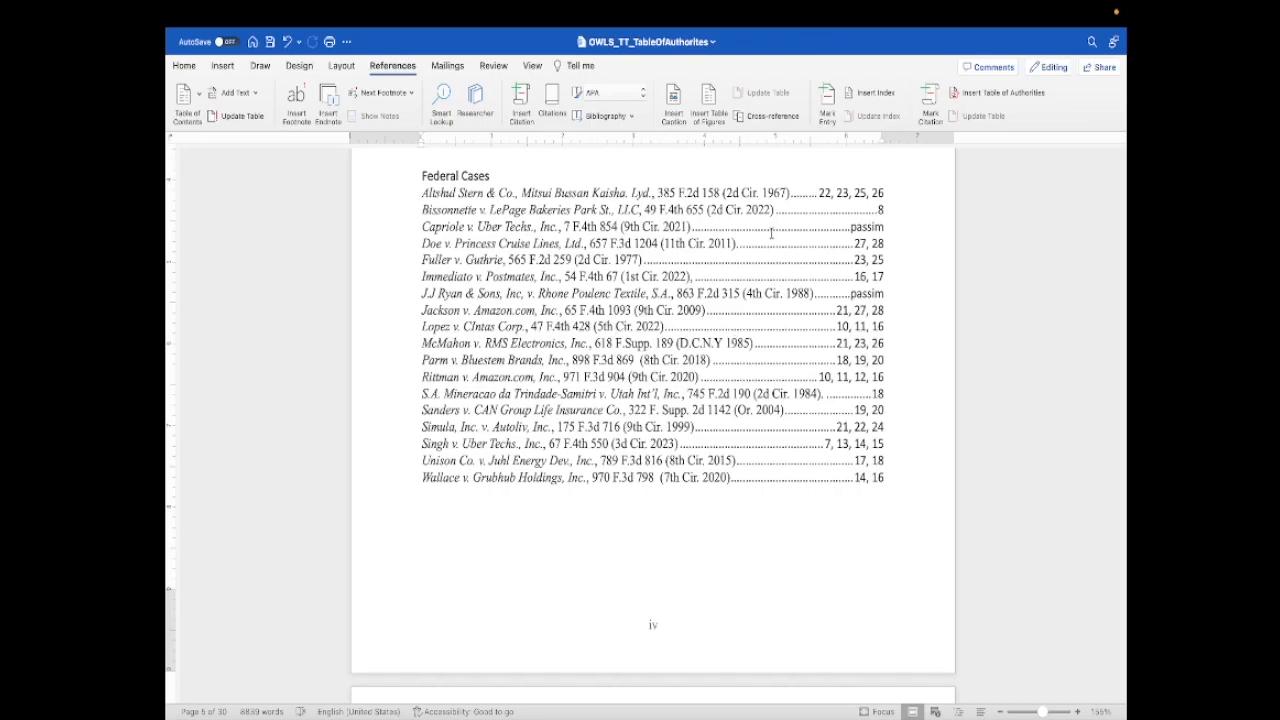
{"action": "left_click", "coordinate": [1002, 93]}
{"action": "left_click", "coordinate": [585, 317]}
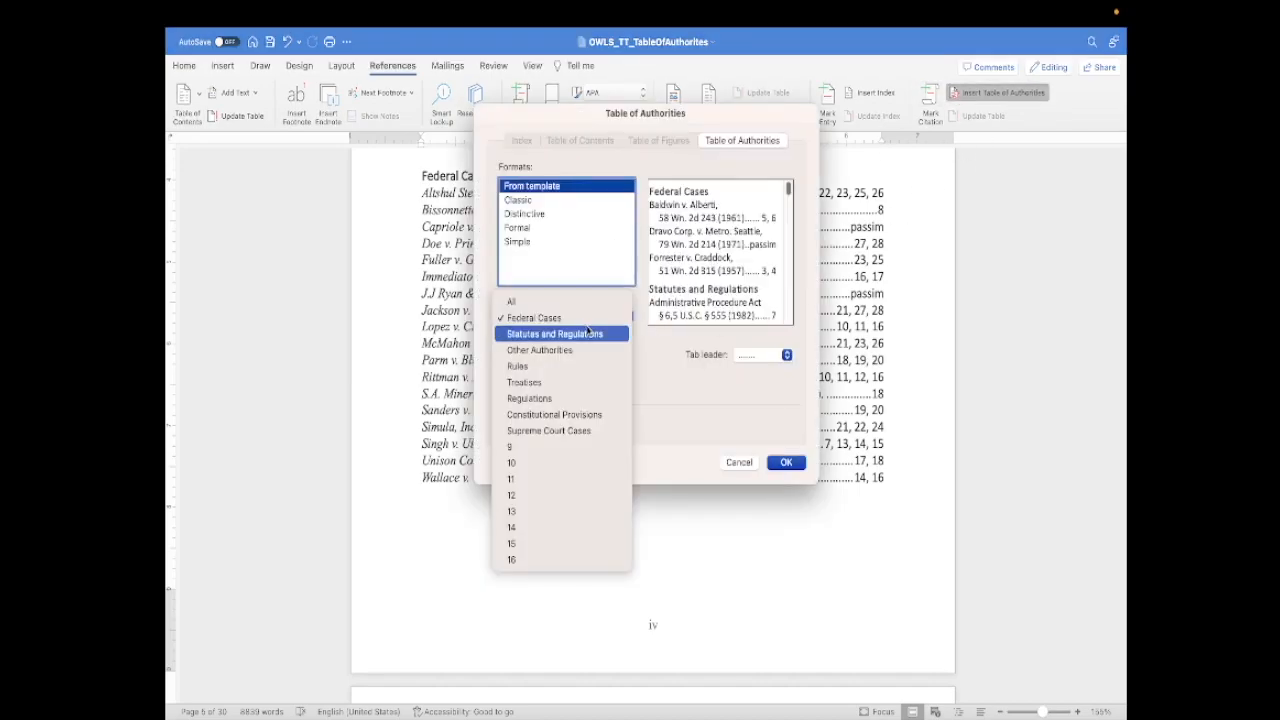
{"action": "left_click", "coordinate": [588, 333]}
{"action": "left_click", "coordinate": [786, 462]}
{"action": "scroll", "coordinate": [485, 489], "scroll_direction": "down", "scroll_amount": 2}
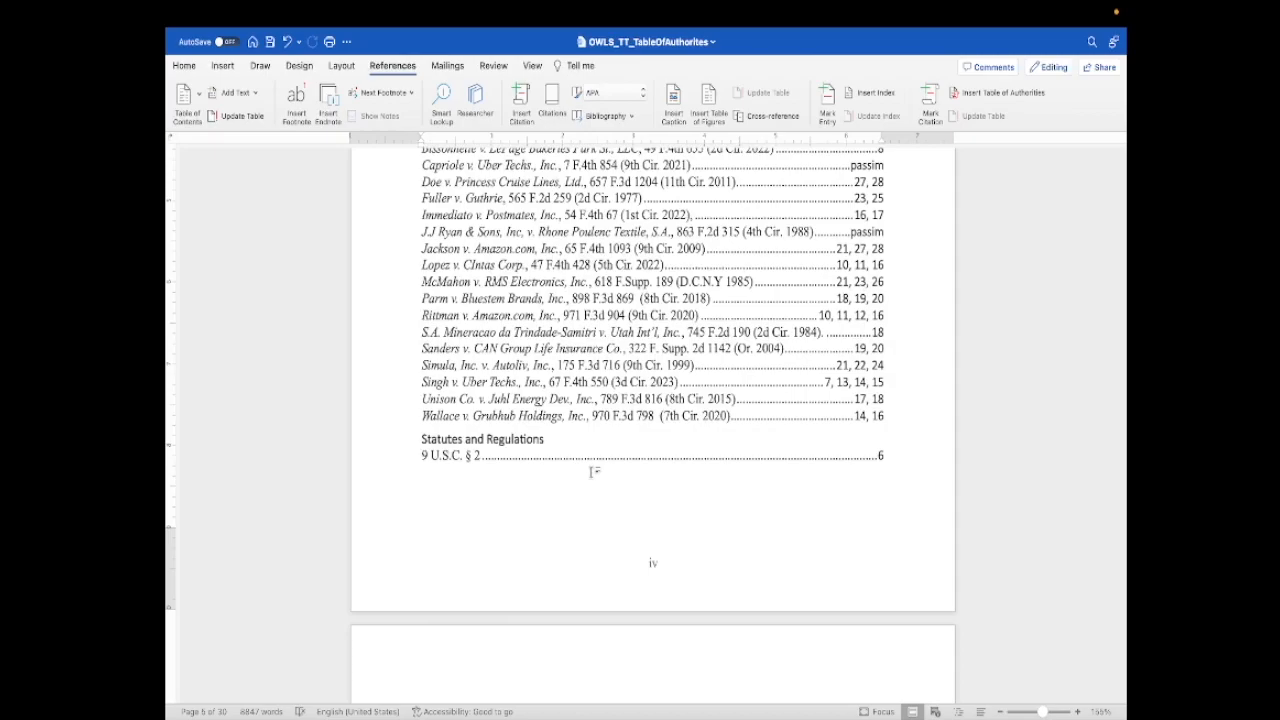
{"action": "scroll", "coordinate": [594, 472], "scroll_direction": "up", "scroll_amount": 8}
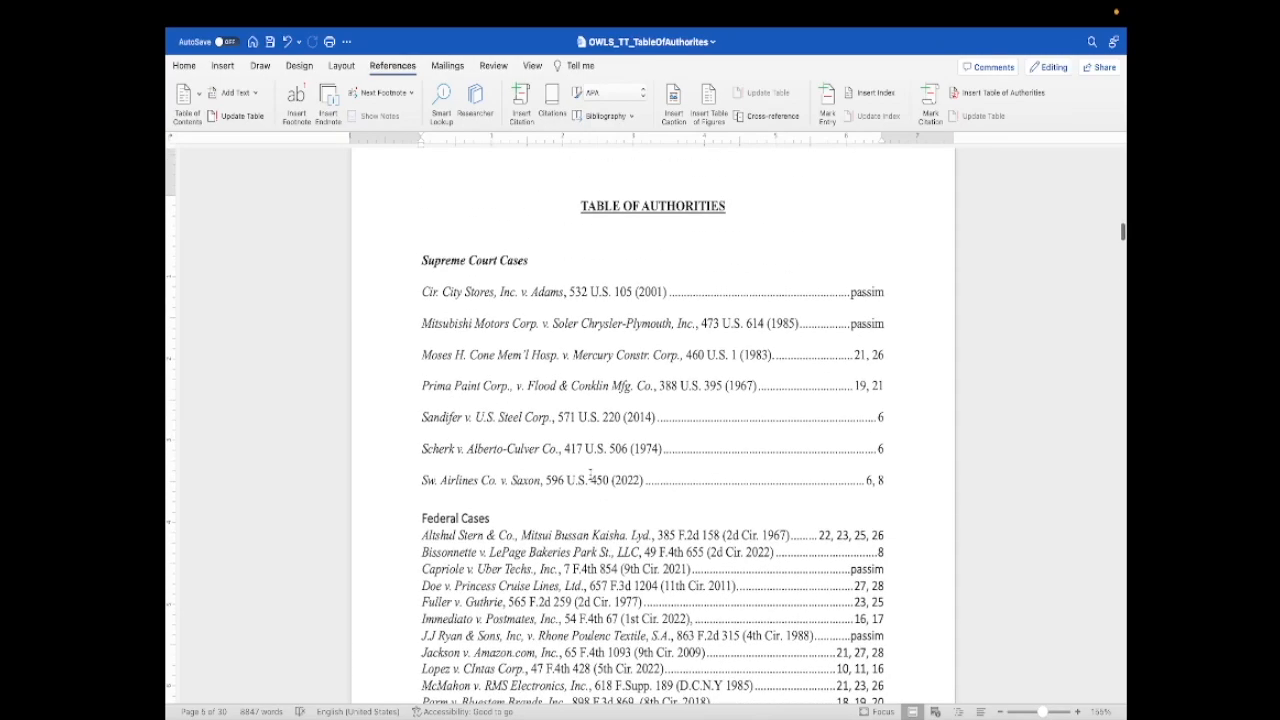